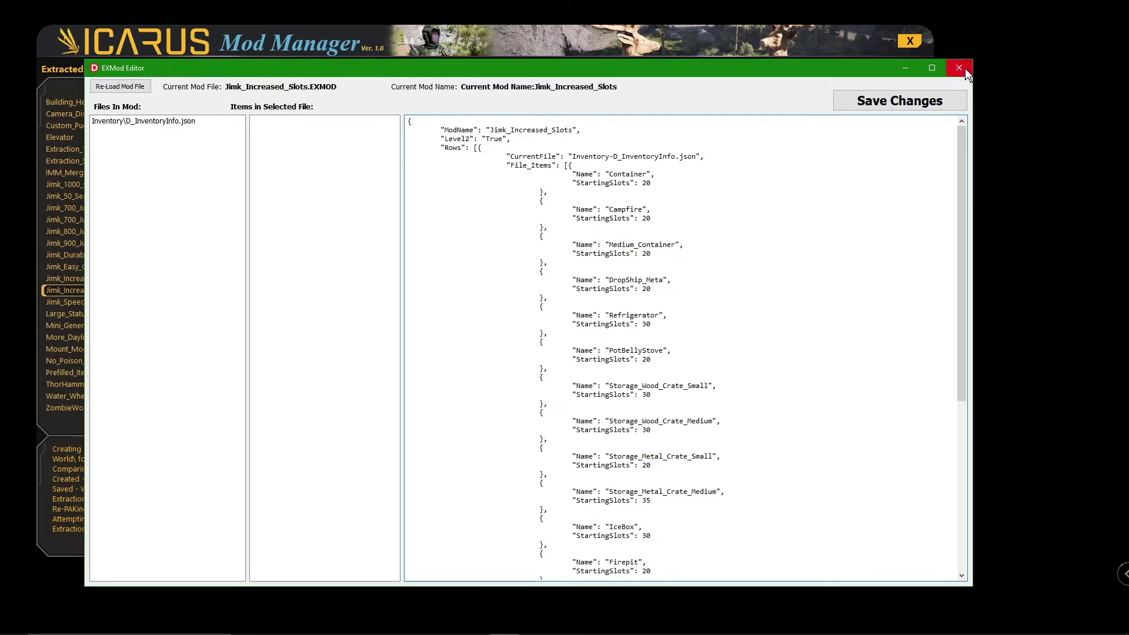
# - Close the EXMod Editor that shows the Jimk_Increased_Slots mod file
pyautogui.click(963, 68)
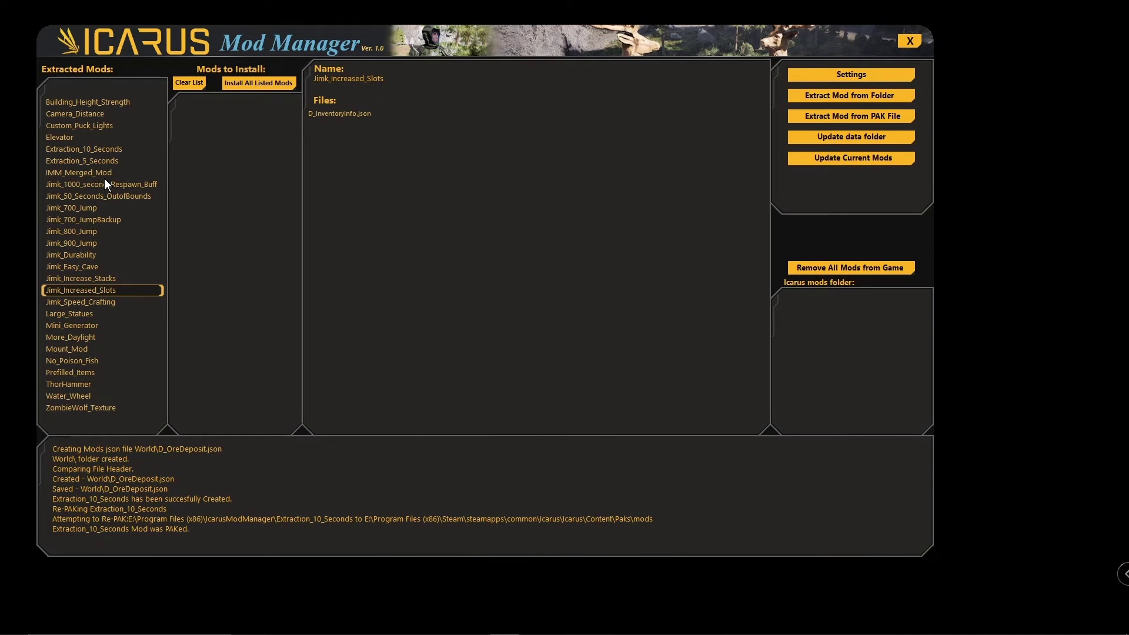
# - Look over the Jimk_900_Jump, Jimk_700_Jump and Elevator mods in Extracted Mods
pyautogui.click(72, 243)
pyautogui.click(77, 212)
pyautogui.rightClick(77, 211)
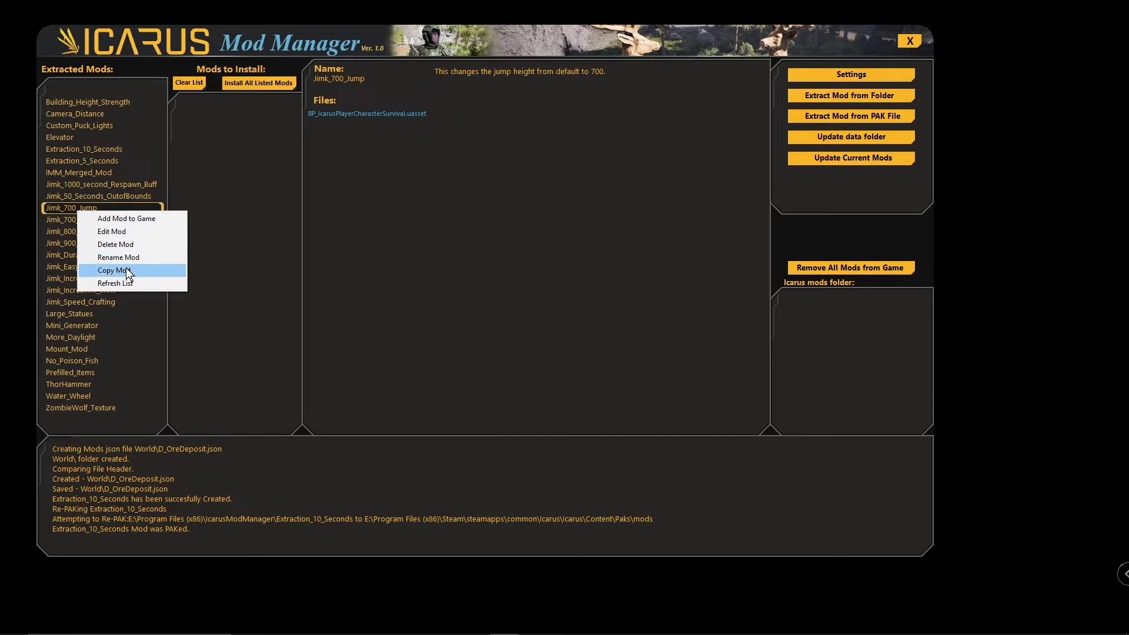
pyautogui.click(66, 137)
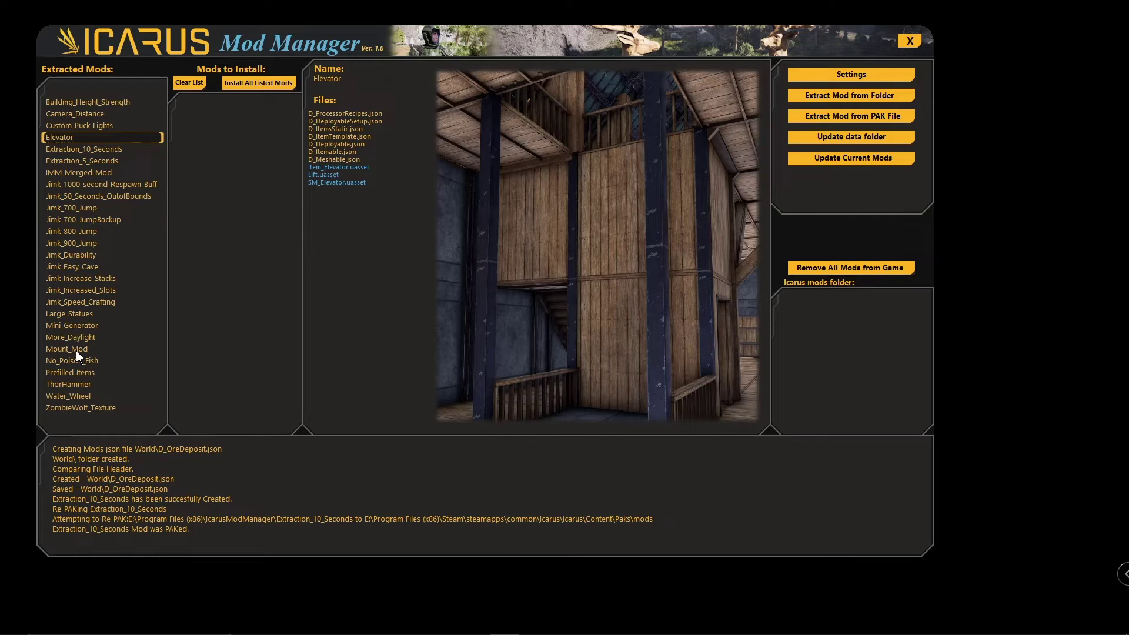
# - Delete the ThorHammer mod and confirm the deletion
pyautogui.click(62, 383)
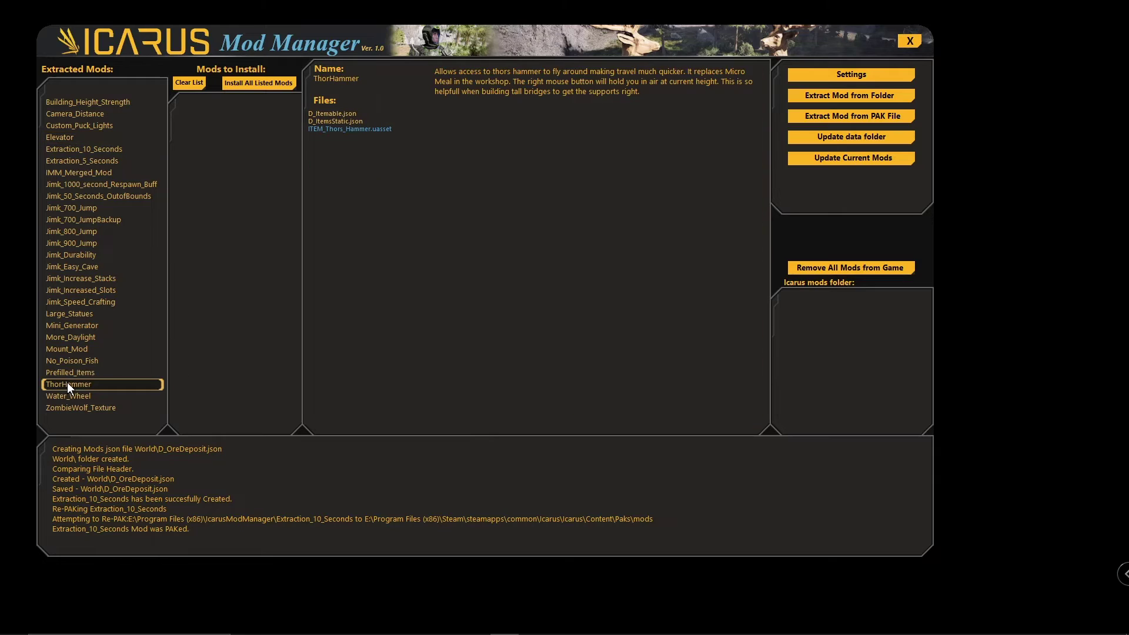
pyautogui.rightClick(86, 385)
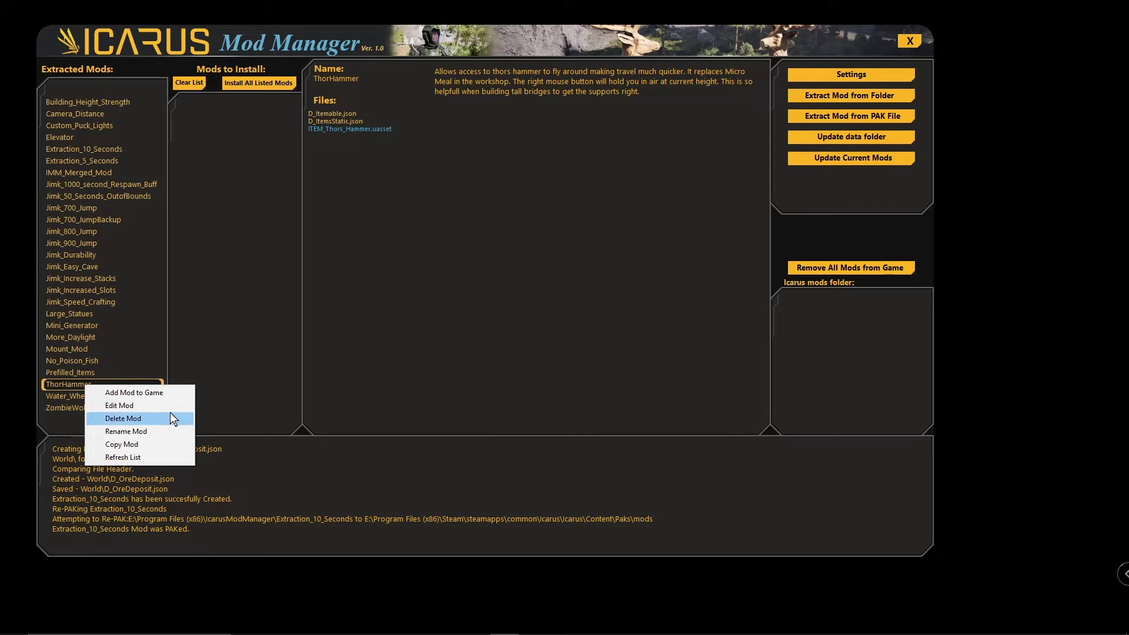
pyautogui.click(119, 421)
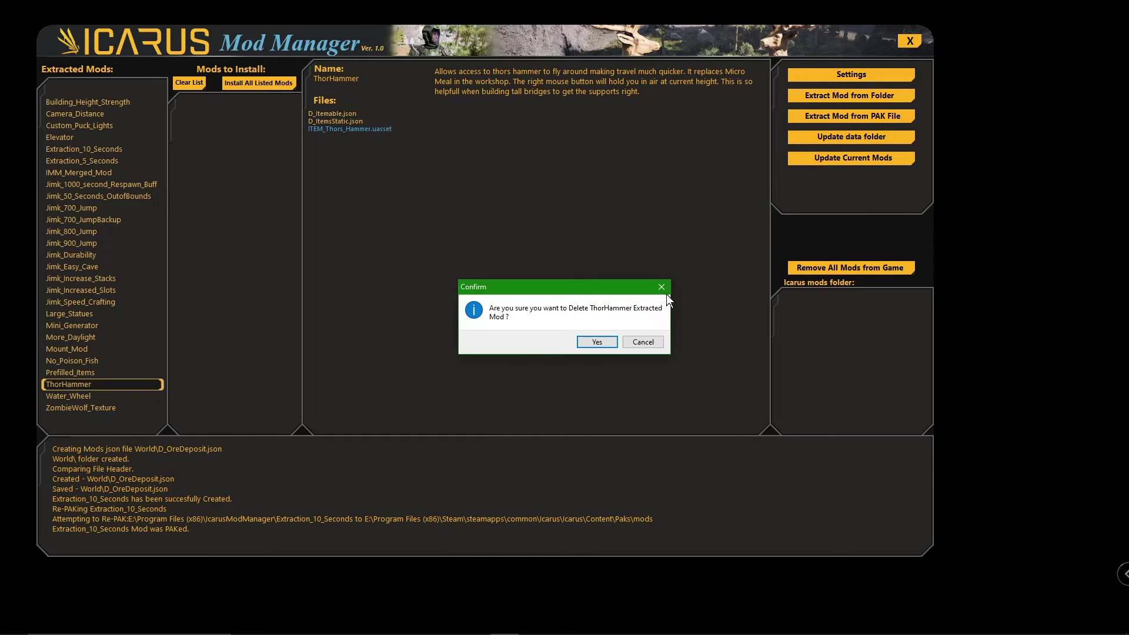
pyautogui.click(595, 342)
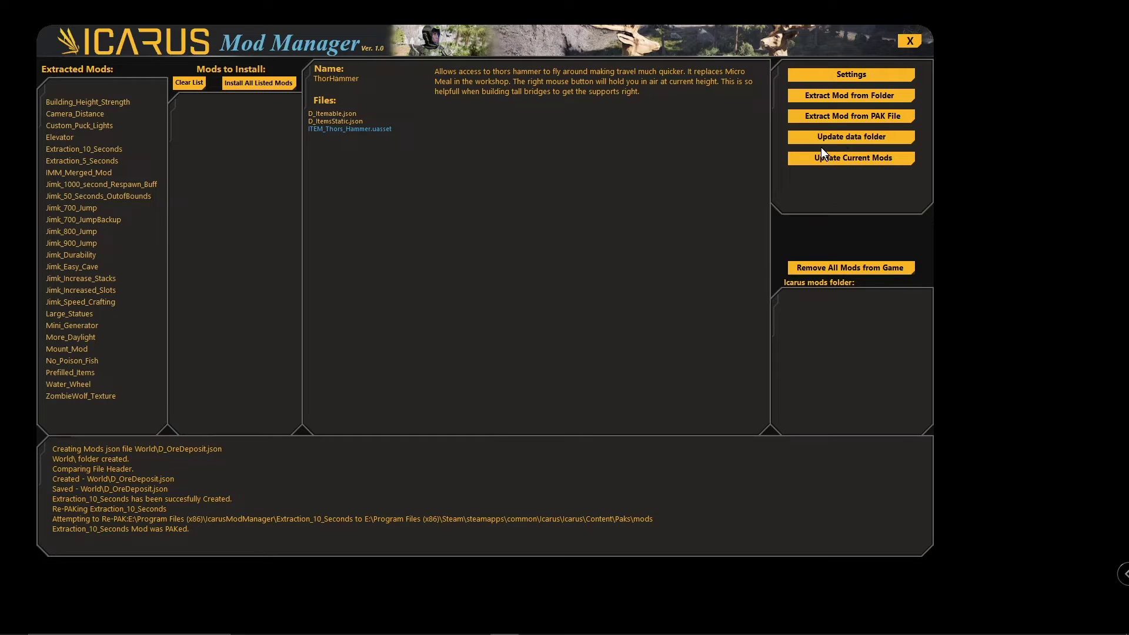
# - Extract a mod from the CritFail_Recipes PAK file in the Downloads folder
pyautogui.click(858, 114)
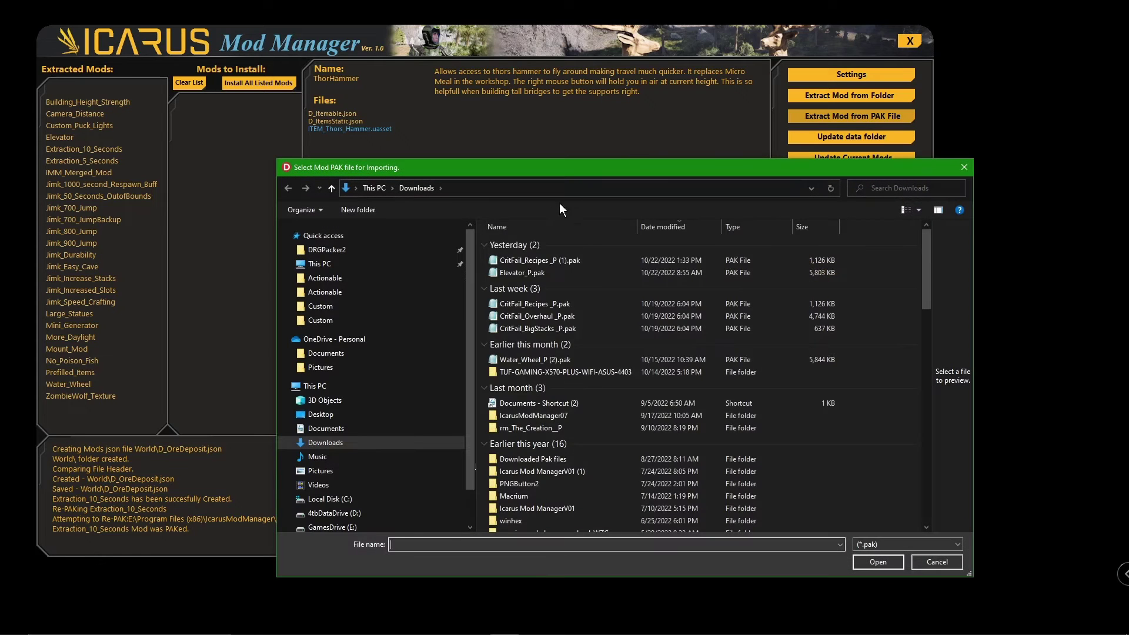
pyautogui.moveTo(548, 171); pyautogui.dragTo(497, 119)
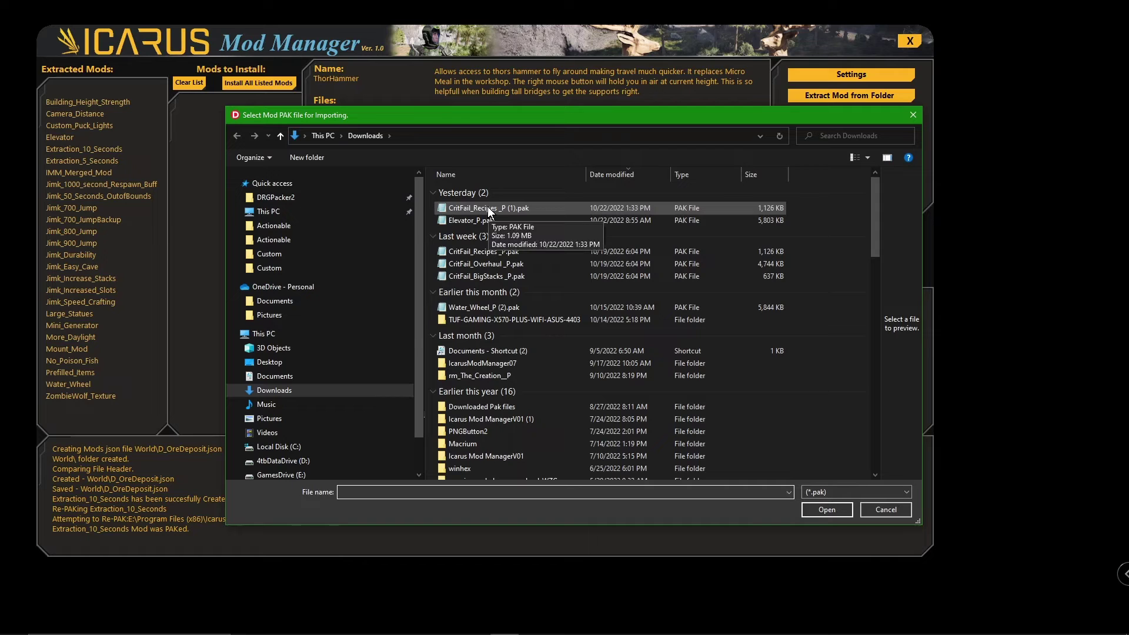
pyautogui.click(472, 251)
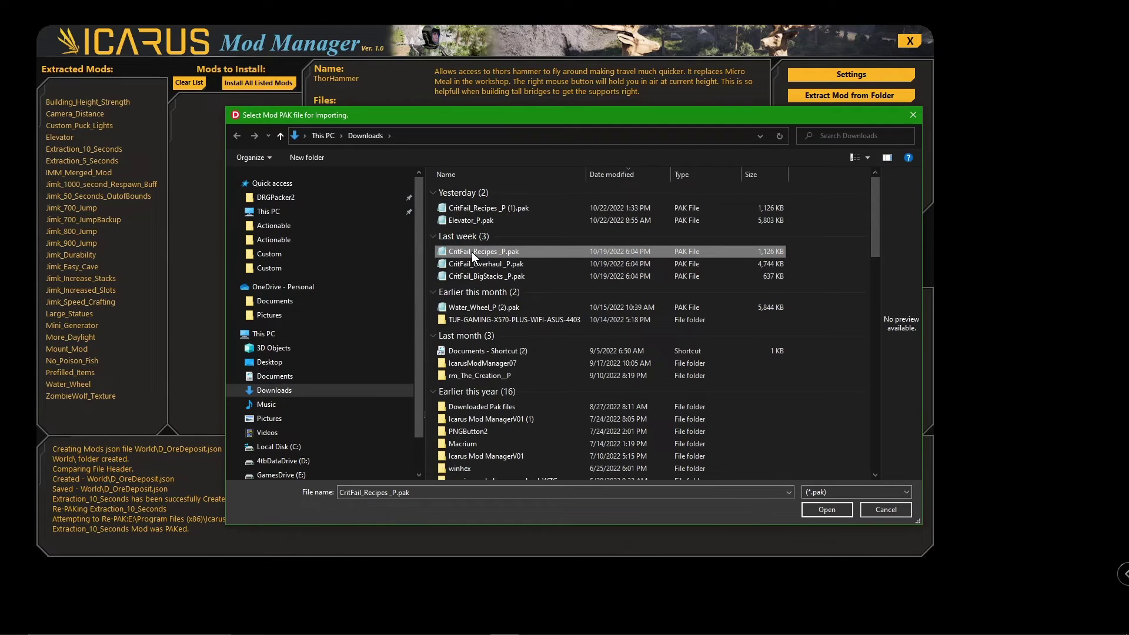
pyautogui.doubleClick(472, 252)
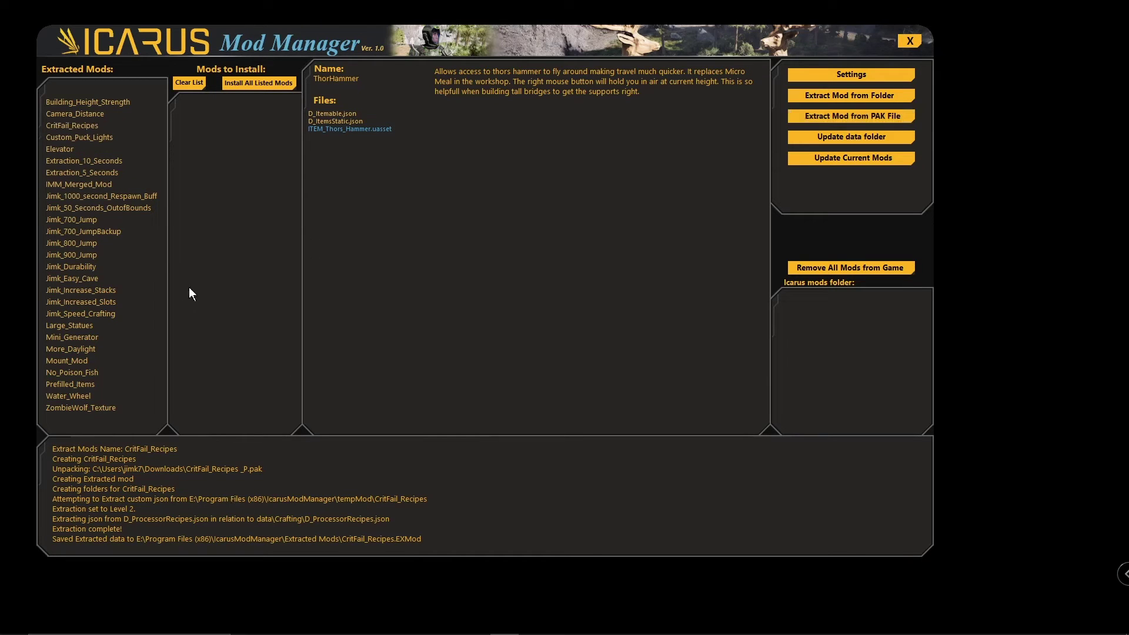
# - Add CritFail_Recipes to Mods to Install and start copying it as a new mod
pyautogui.click(78, 127)
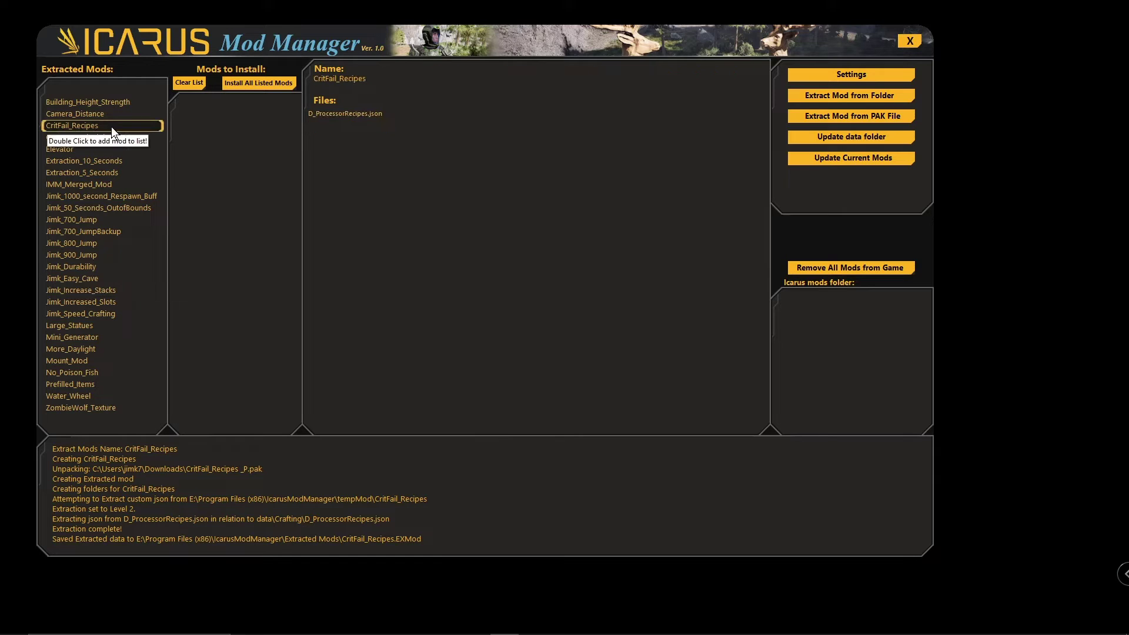
pyautogui.doubleClick(79, 125)
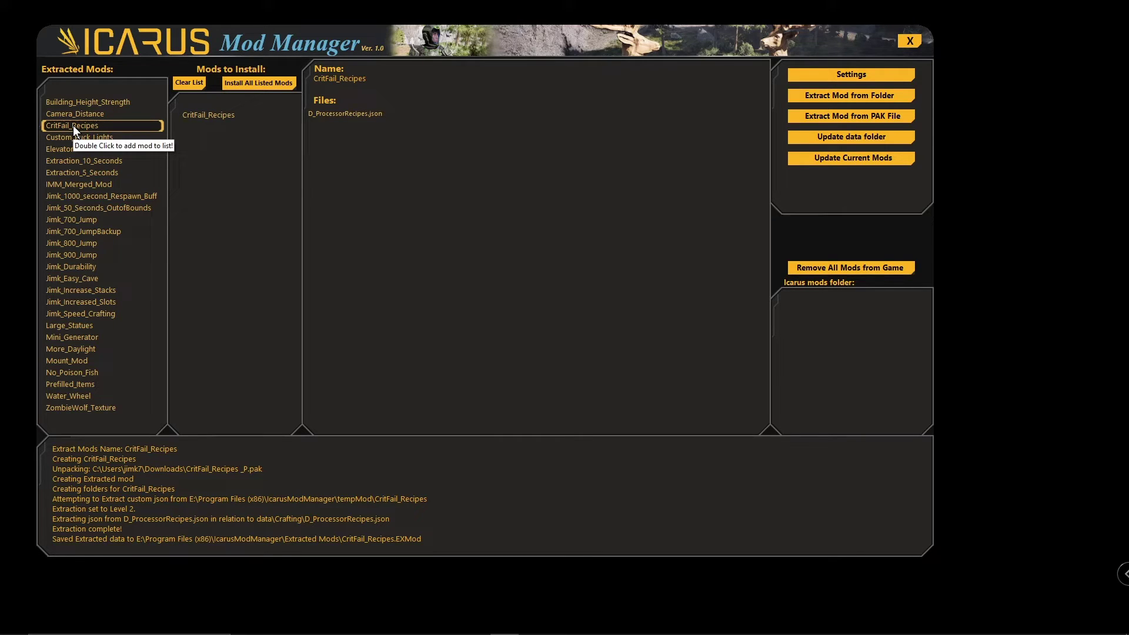
pyautogui.rightClick(73, 126)
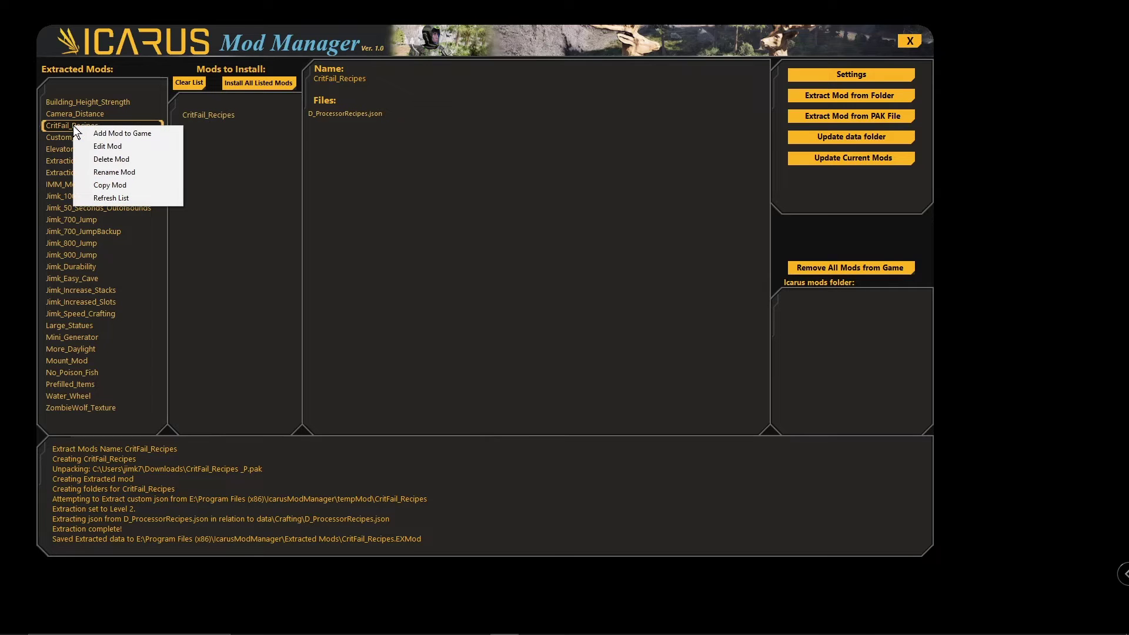
pyautogui.click(109, 185)
# - Name the copy My_Version_Recipes, confirm it, and view the new mod
pyautogui.click(565, 312)
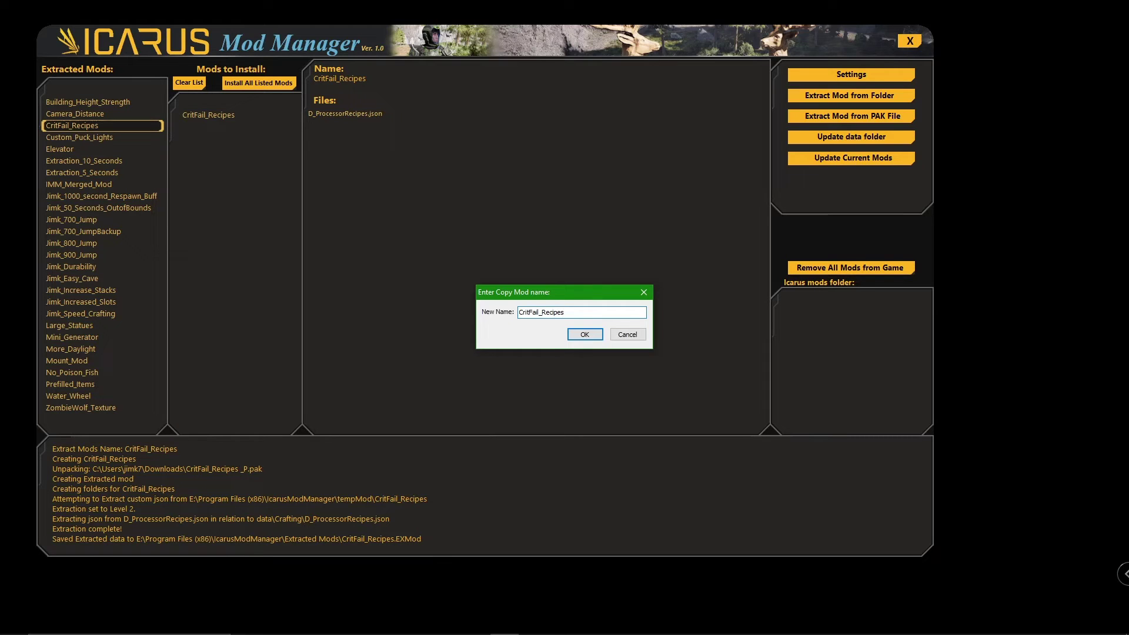
pyautogui.moveTo(519, 313); pyautogui.dragTo(539, 312)
pyautogui.write('My Version')
pyautogui.write('_')
pyautogui.click(587, 334)
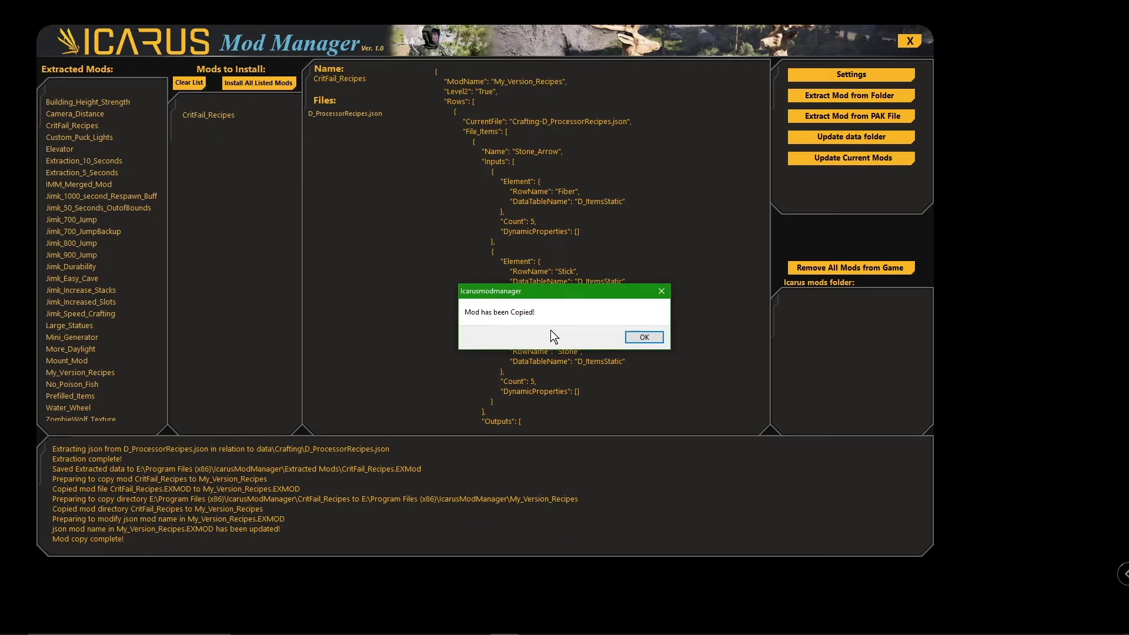
pyautogui.click(647, 338)
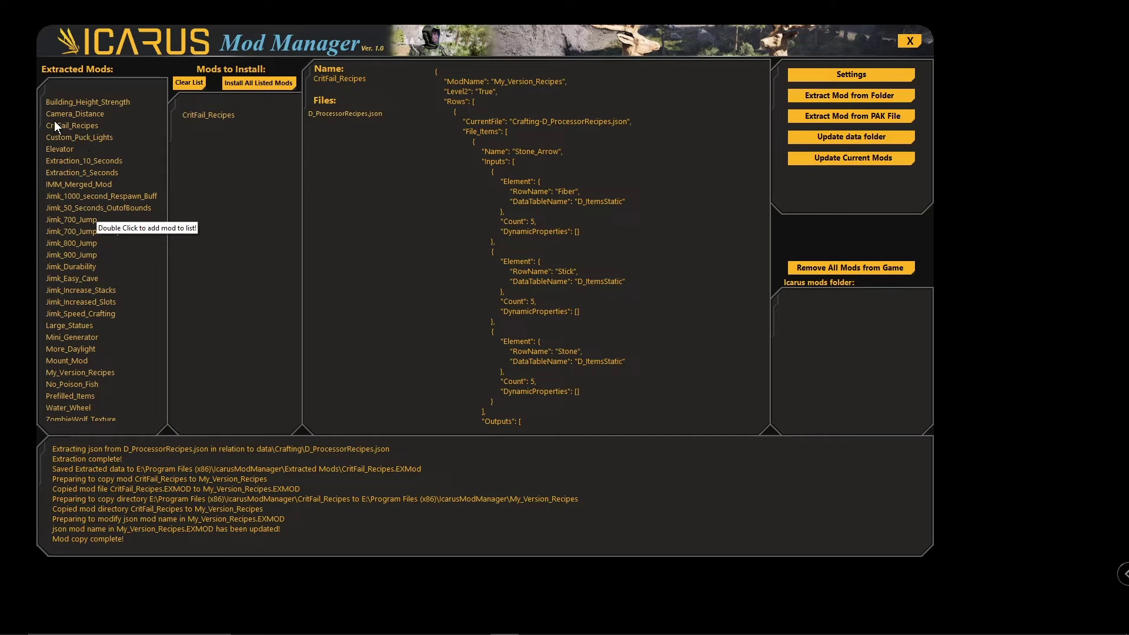
pyautogui.click(76, 127)
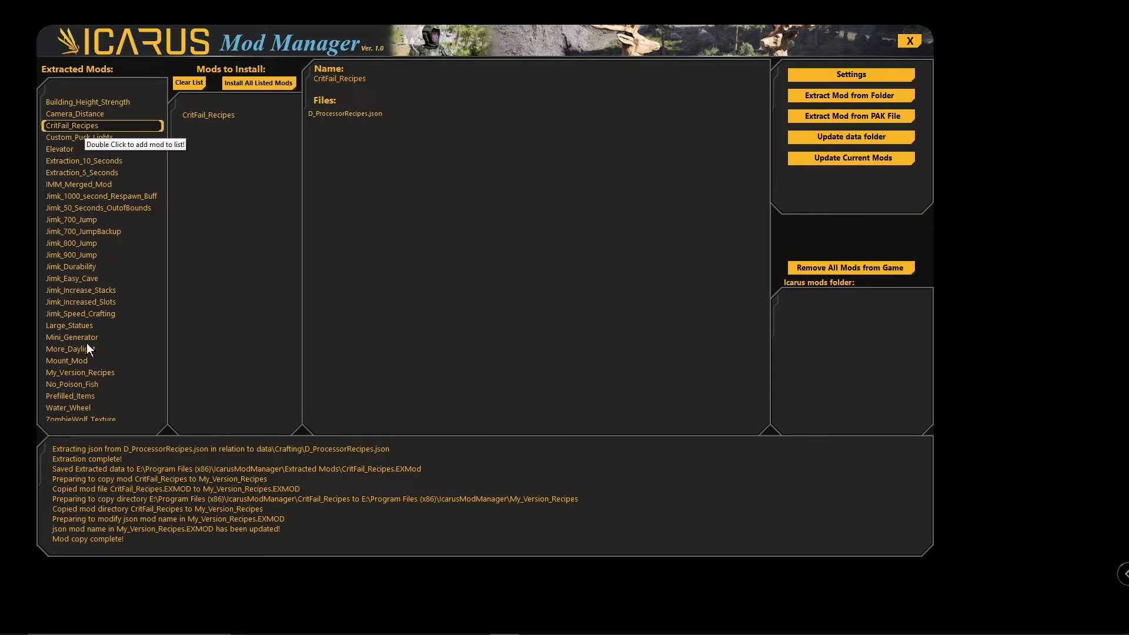
pyautogui.click(75, 373)
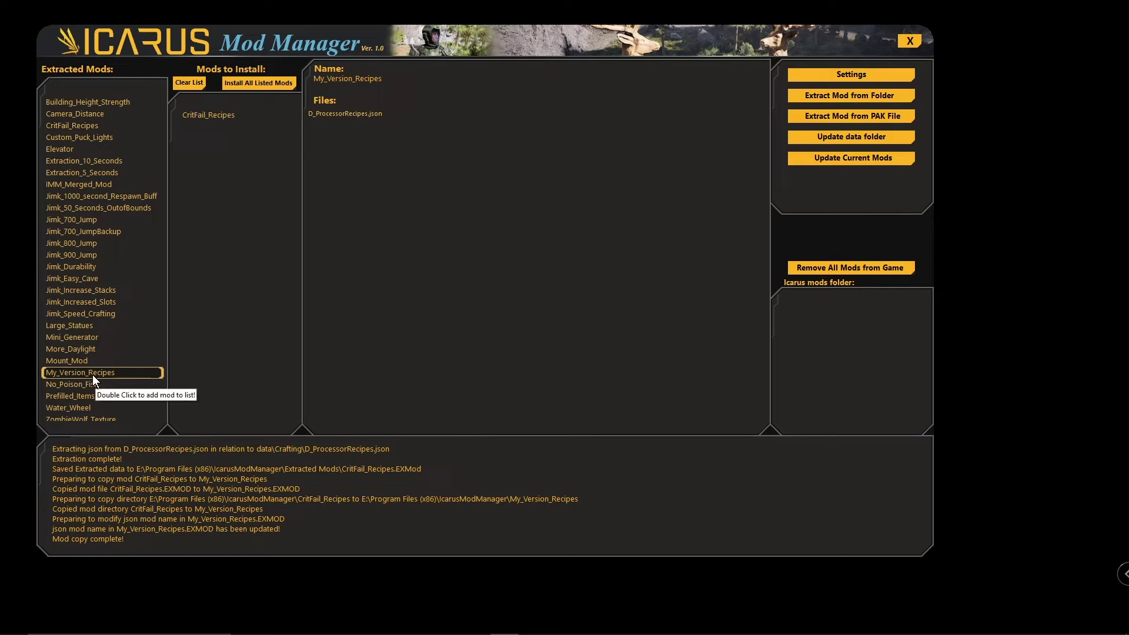
# - Edit My_Version_Recipes and find the Cooked_Giant_Steak_BULK recipe in D_ProcessorRecipes.json
pyautogui.rightClick(80, 372)
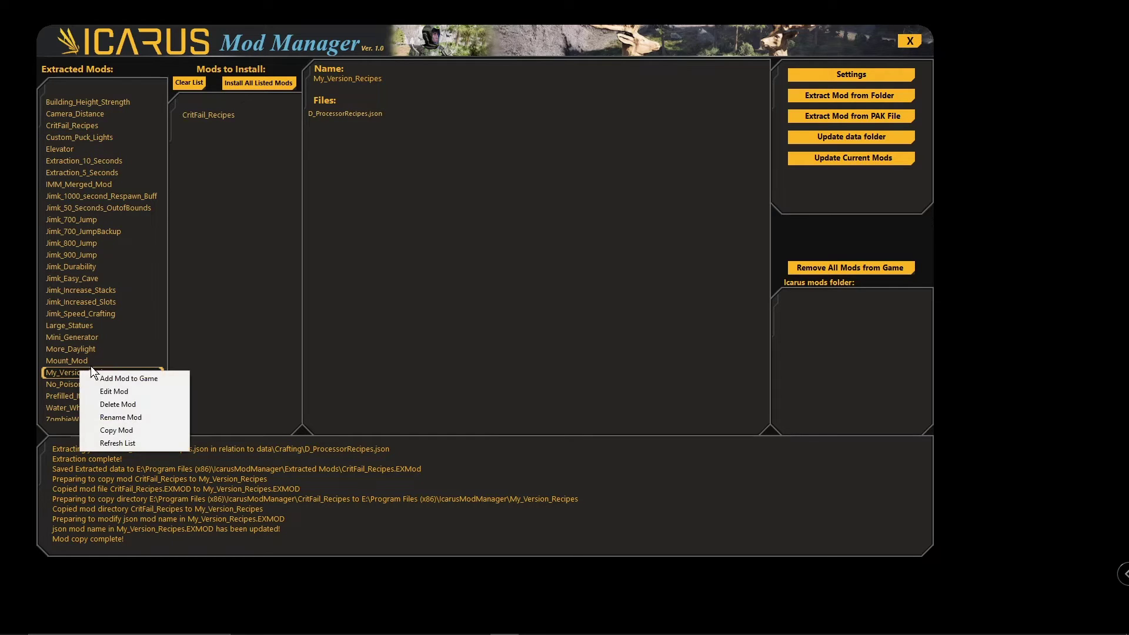
pyautogui.click(113, 393)
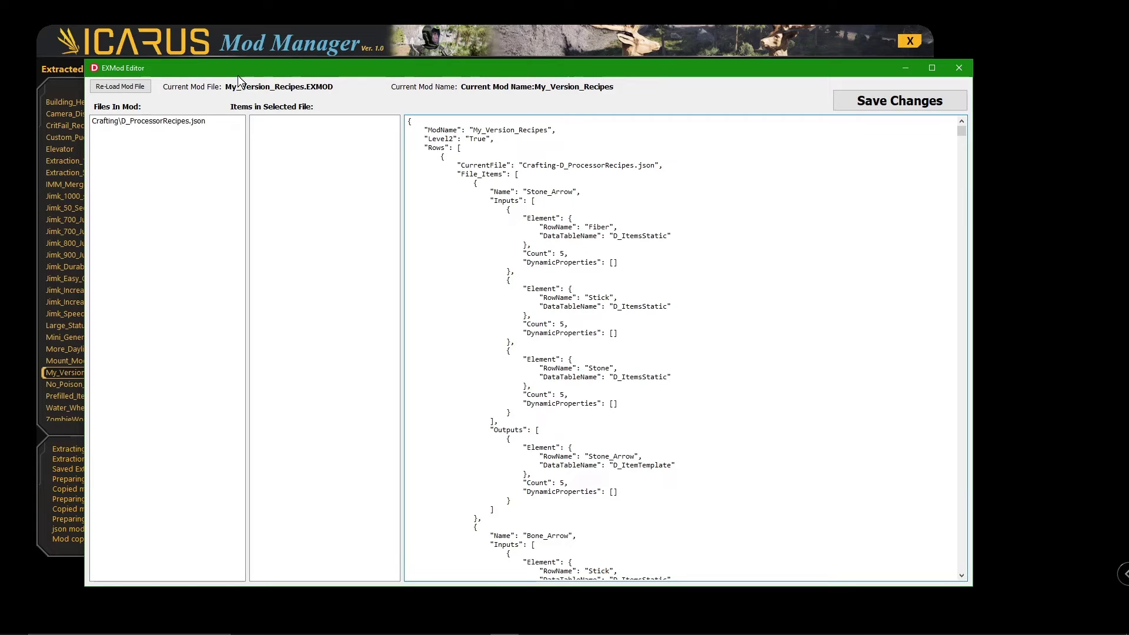
pyautogui.click(134, 122)
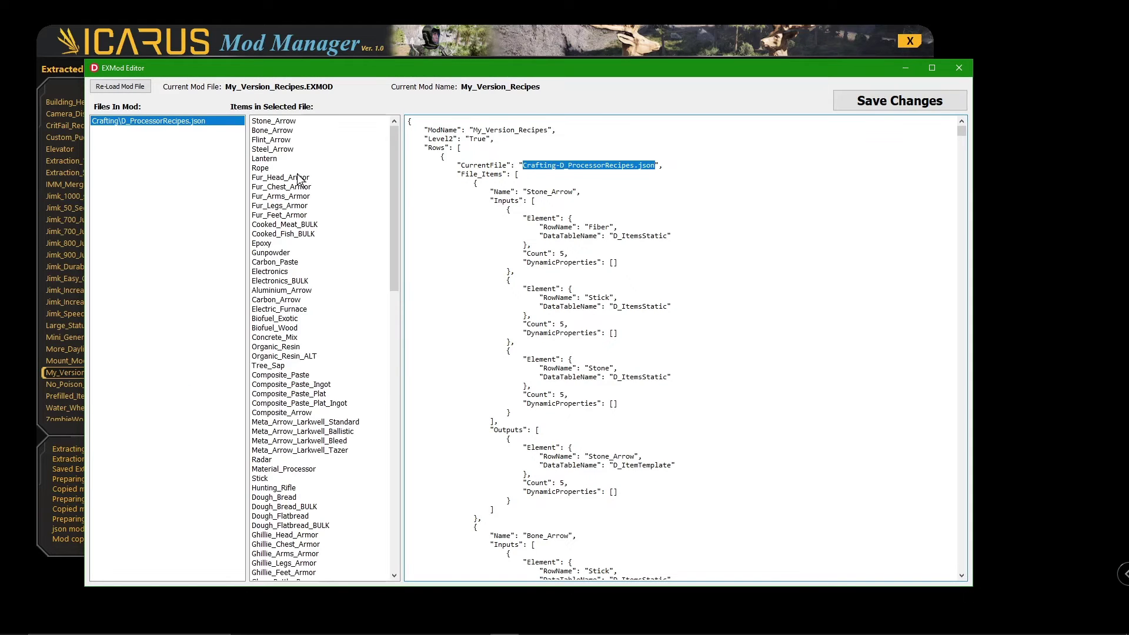
pyautogui.scroll(-6, 303, 228)
pyautogui.scroll(-15, 304, 228)
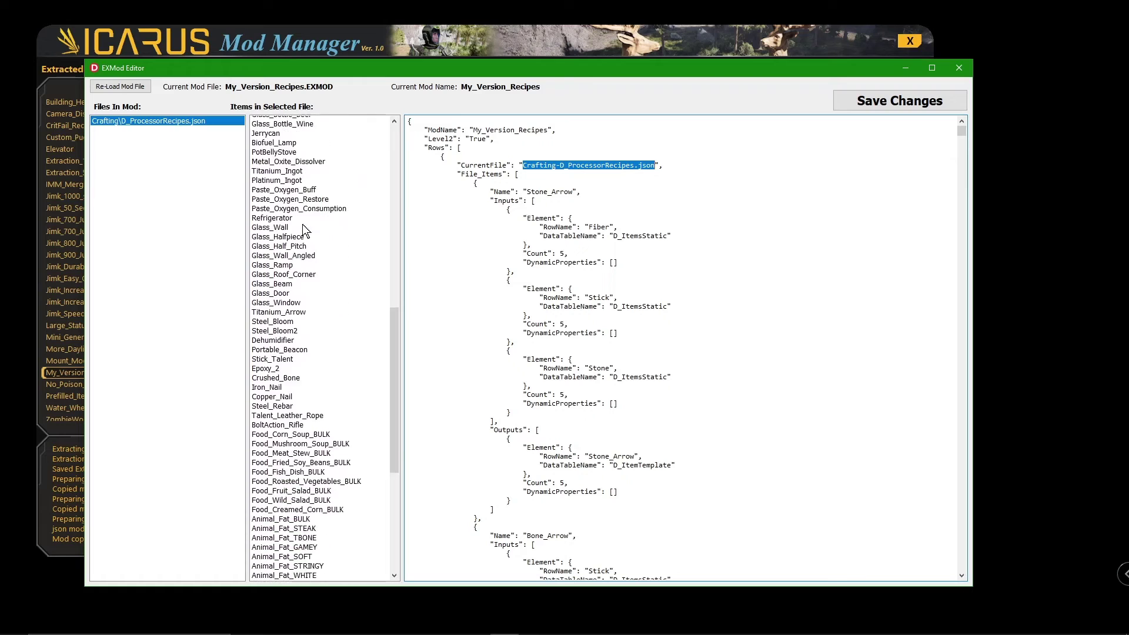
pyautogui.scroll(-2, 304, 228)
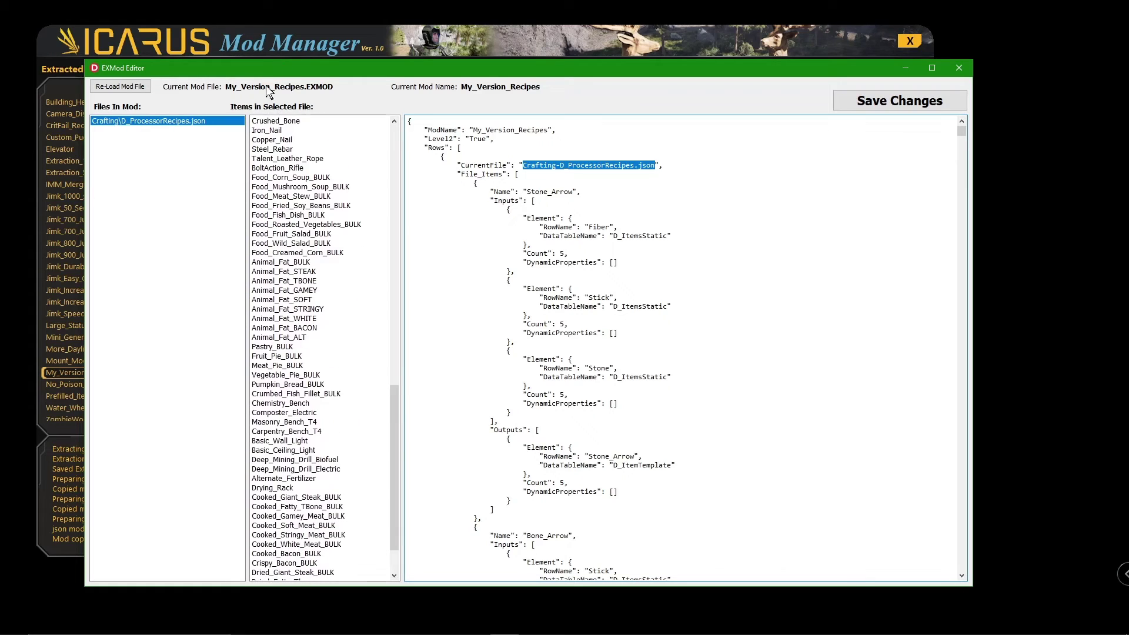
pyautogui.scroll(-2, 283, 318)
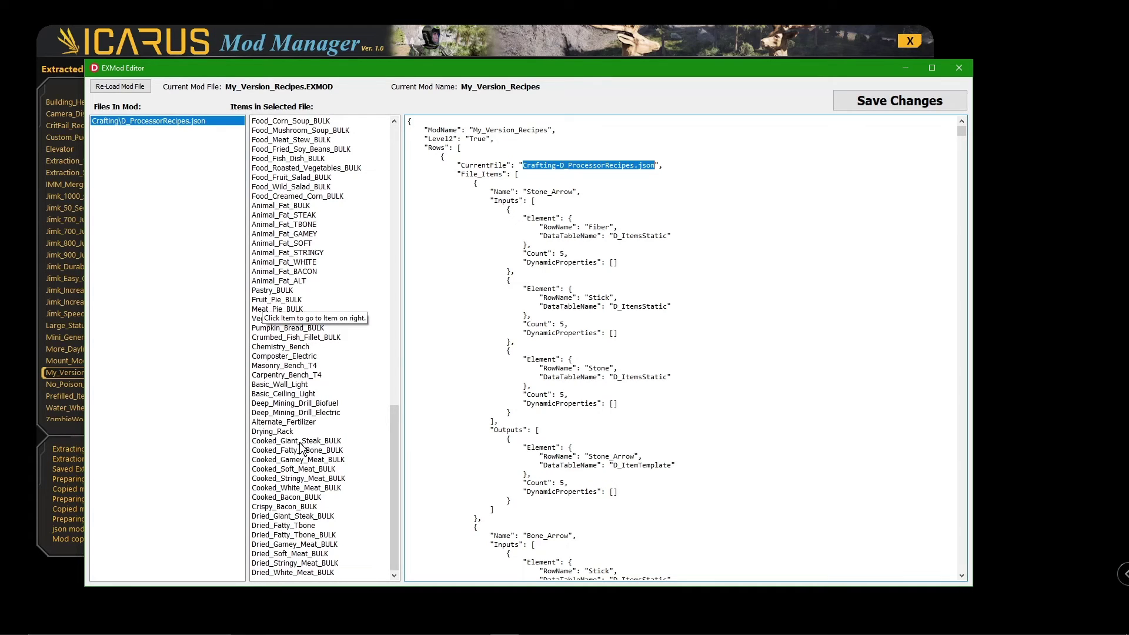
pyautogui.click(293, 442)
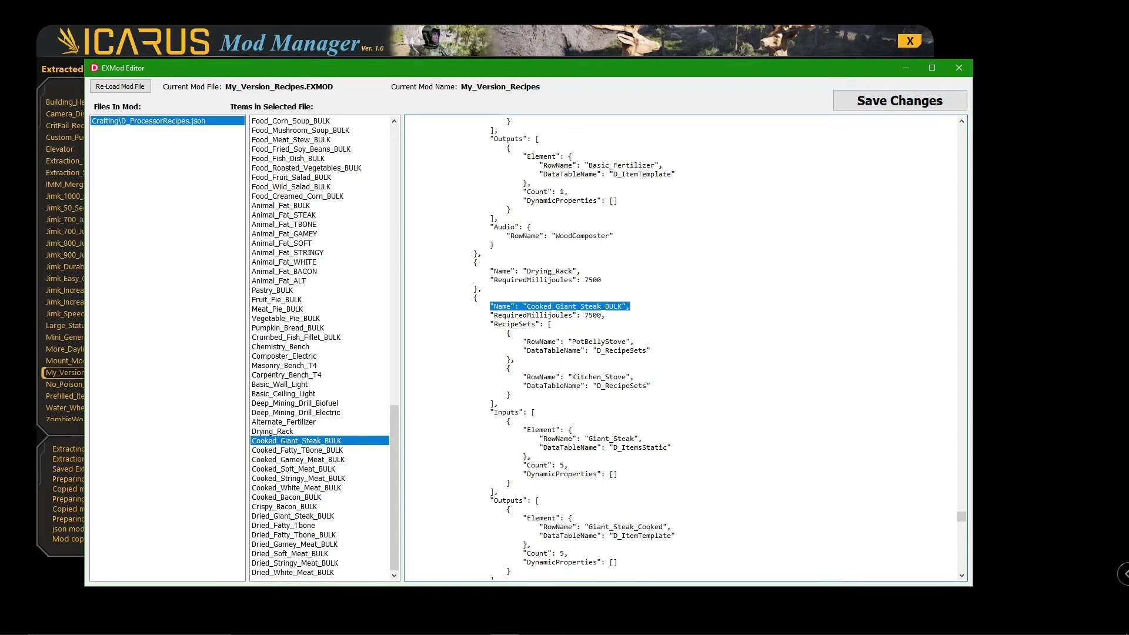
# - Save the mod file, close the editor, and queue My_Version_Recipes for install
pyautogui.click(933, 105)
pyautogui.click(959, 67)
pyautogui.doubleClick(85, 373)
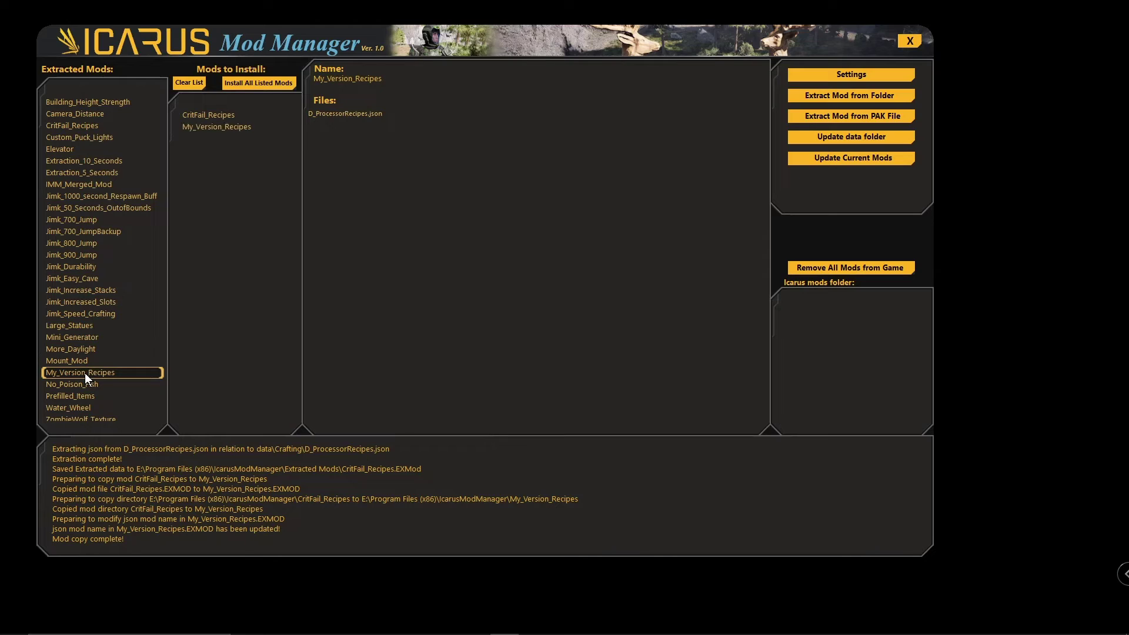
# - Queue Extraction_5_Seconds, install all listed mods, then reopen My_Version_Recipes for editing
pyautogui.doubleClick(73, 172)
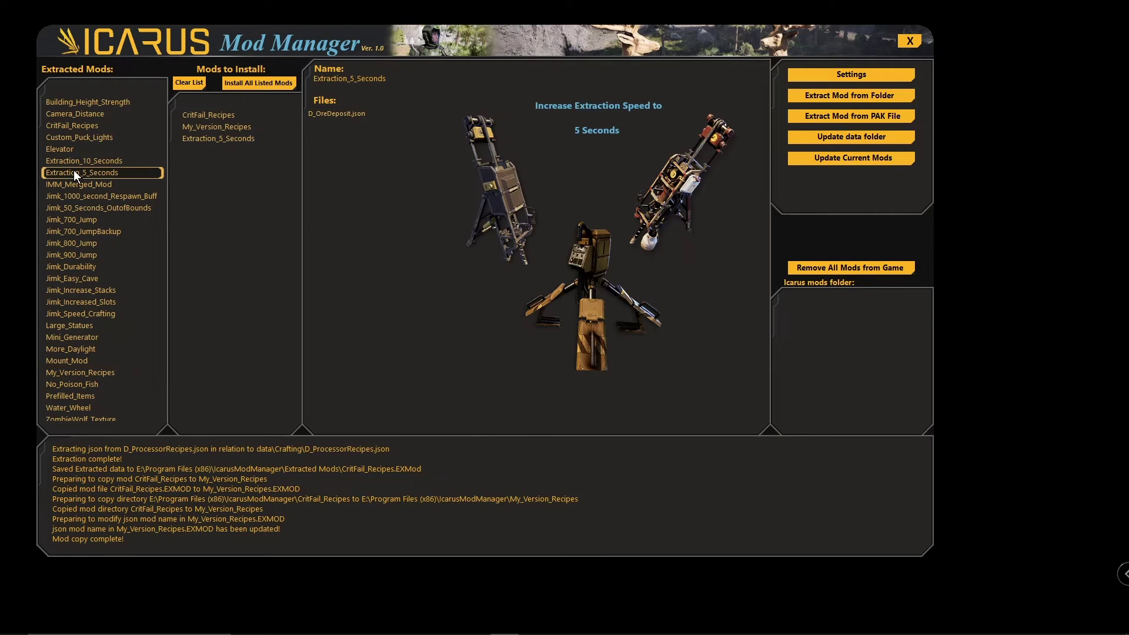
pyautogui.click(261, 83)
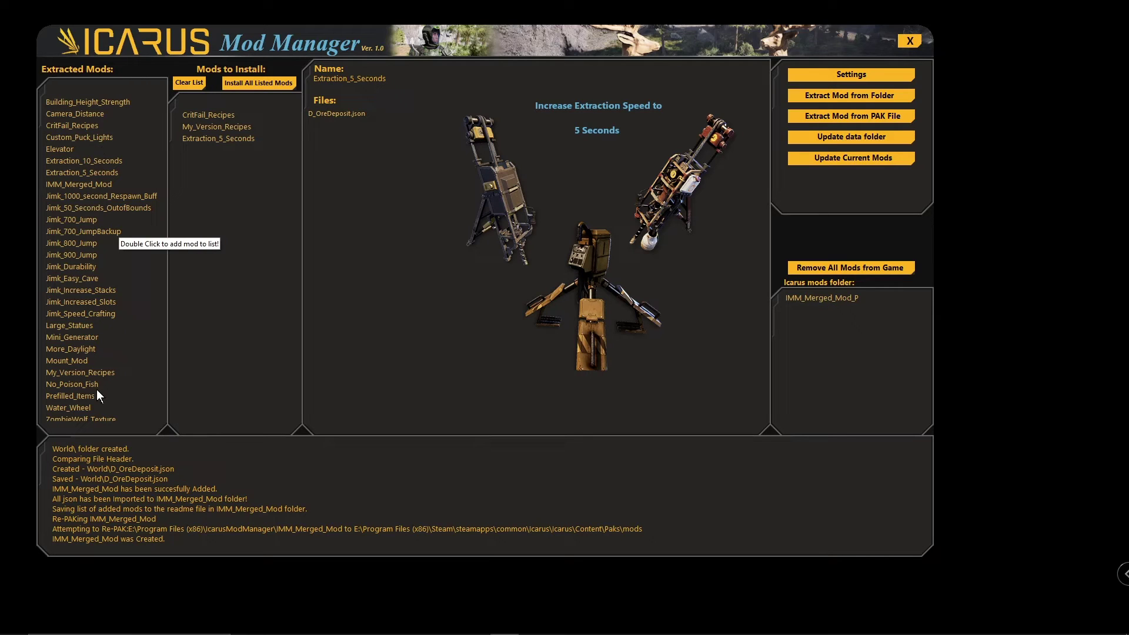
pyautogui.scroll(-1, 85, 364)
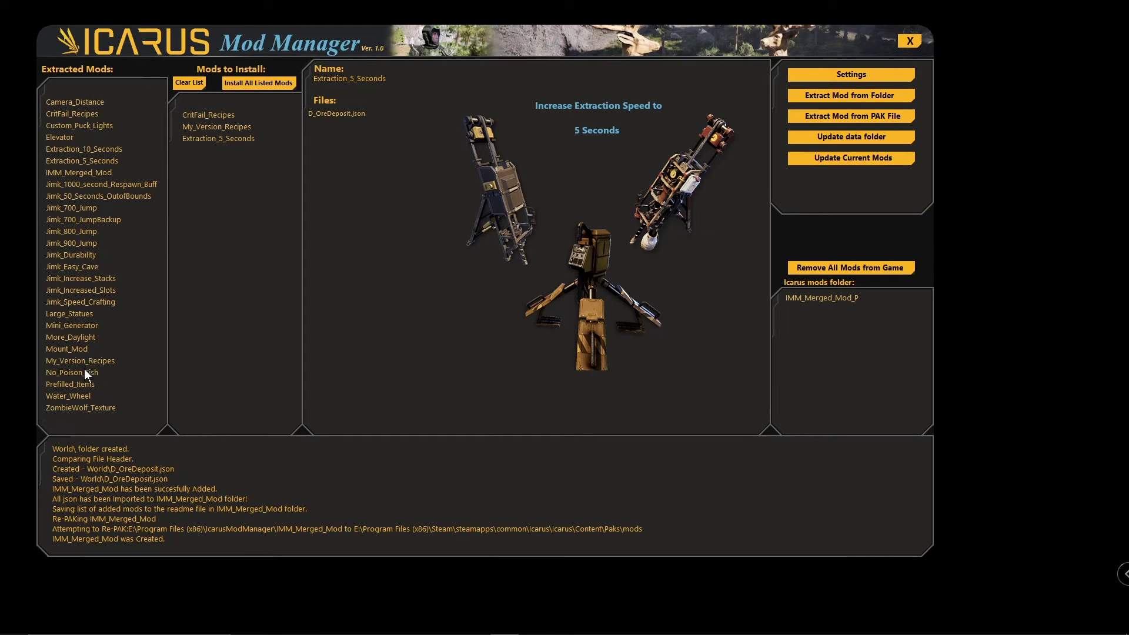
pyautogui.rightClick(78, 361)
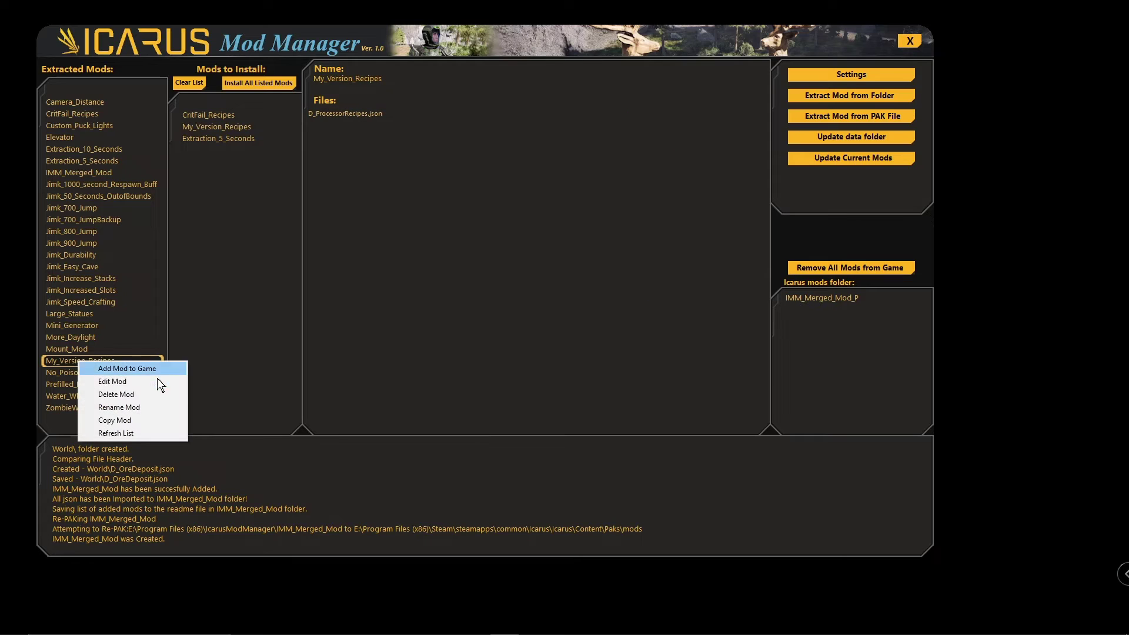
pyautogui.click(133, 380)
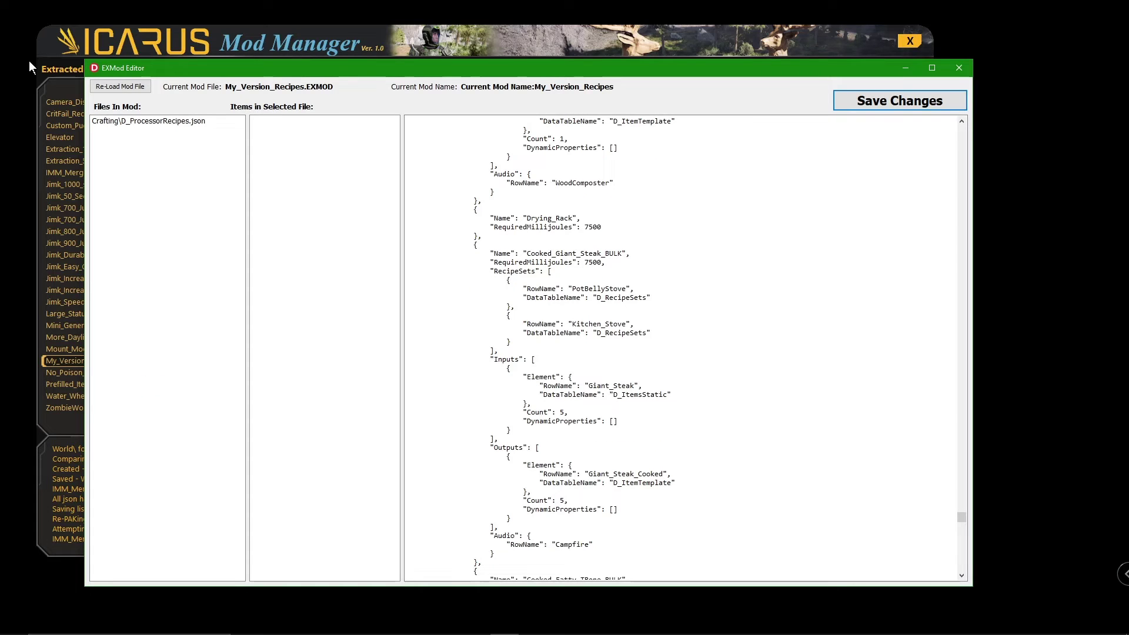
# - In D_ProcessorRecipes.json, set Stone_Arrow's Stick count and Bone_Arrow's output count to 10, then save
pyautogui.click(173, 121)
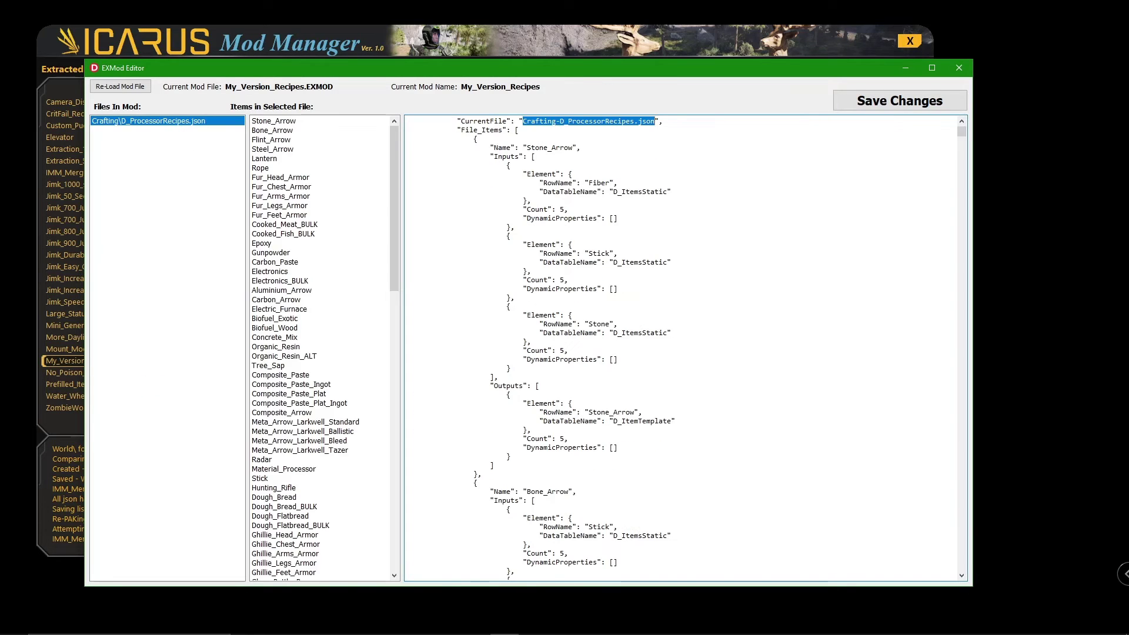
pyautogui.moveTo(560, 279); pyautogui.dragTo(565, 279)
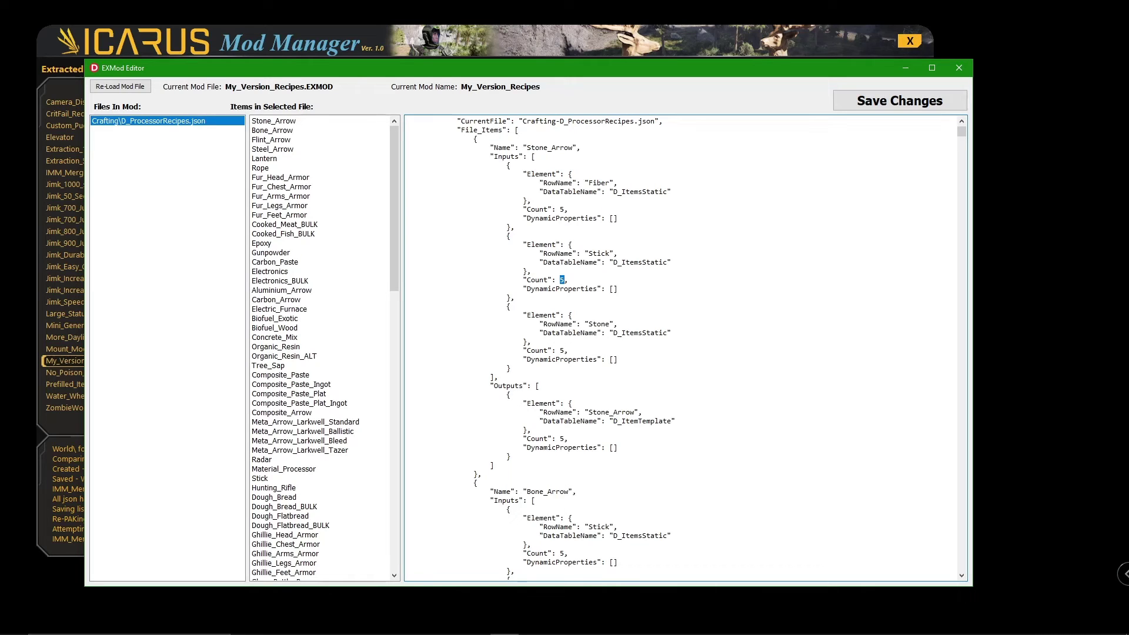
pyautogui.write('10')
pyautogui.scroll(-14, 685, 346)
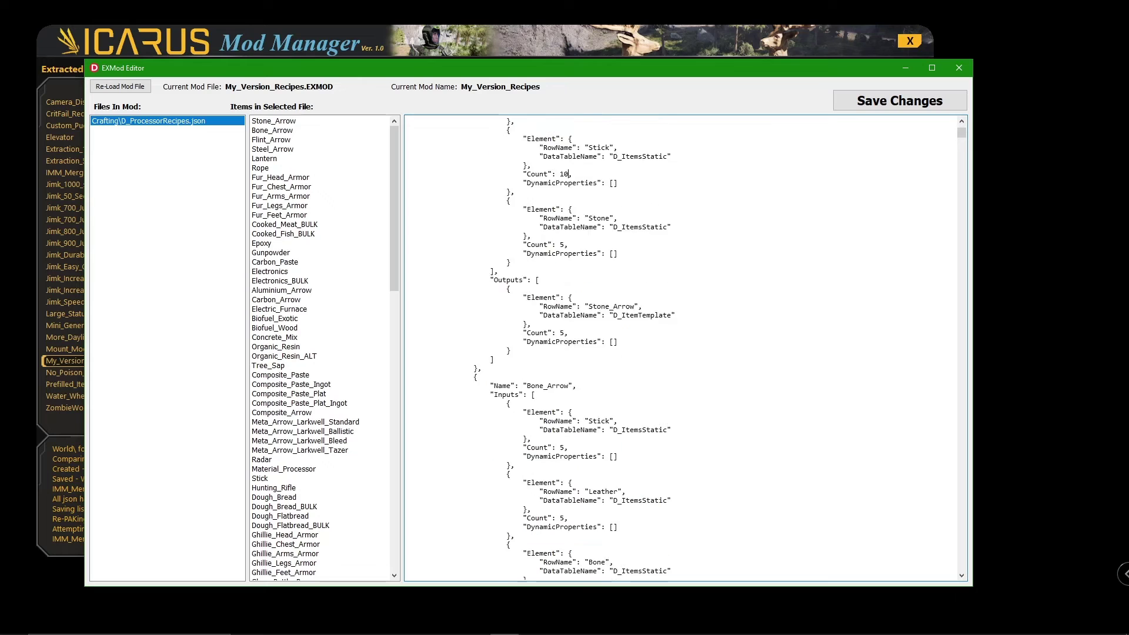
pyautogui.doubleClick(562, 412)
pyautogui.write('10')
pyautogui.click(877, 102)
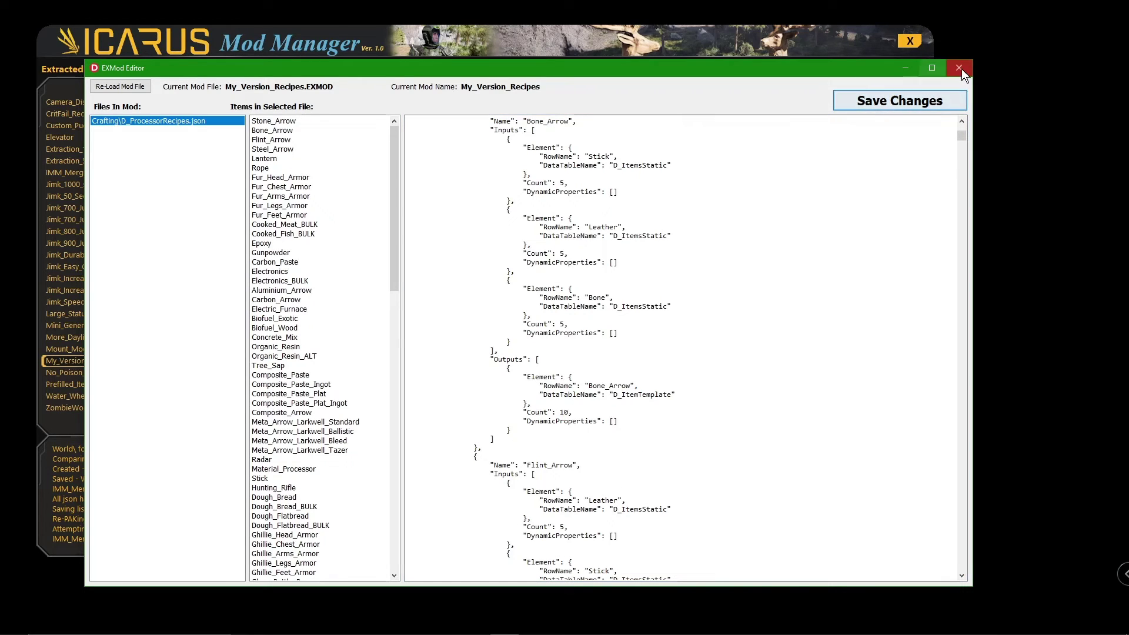
pyautogui.click(959, 68)
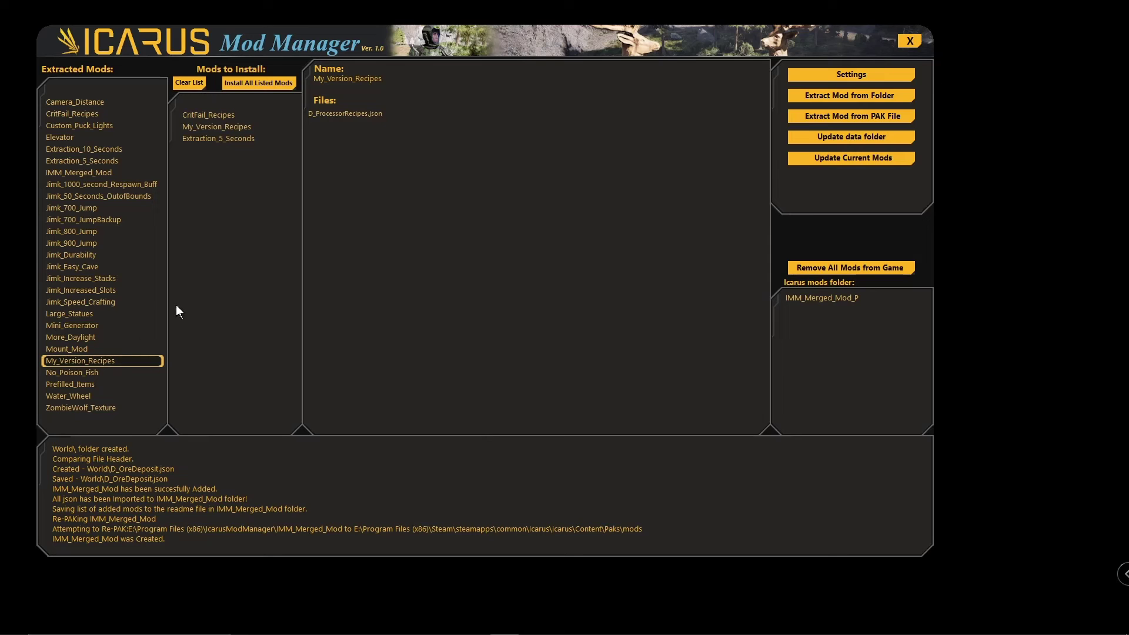
# - Install all listed mods, keeping the new 10-count values in the Stone_Arrow and Bone_Arrow conflicts
pyautogui.click(249, 82)
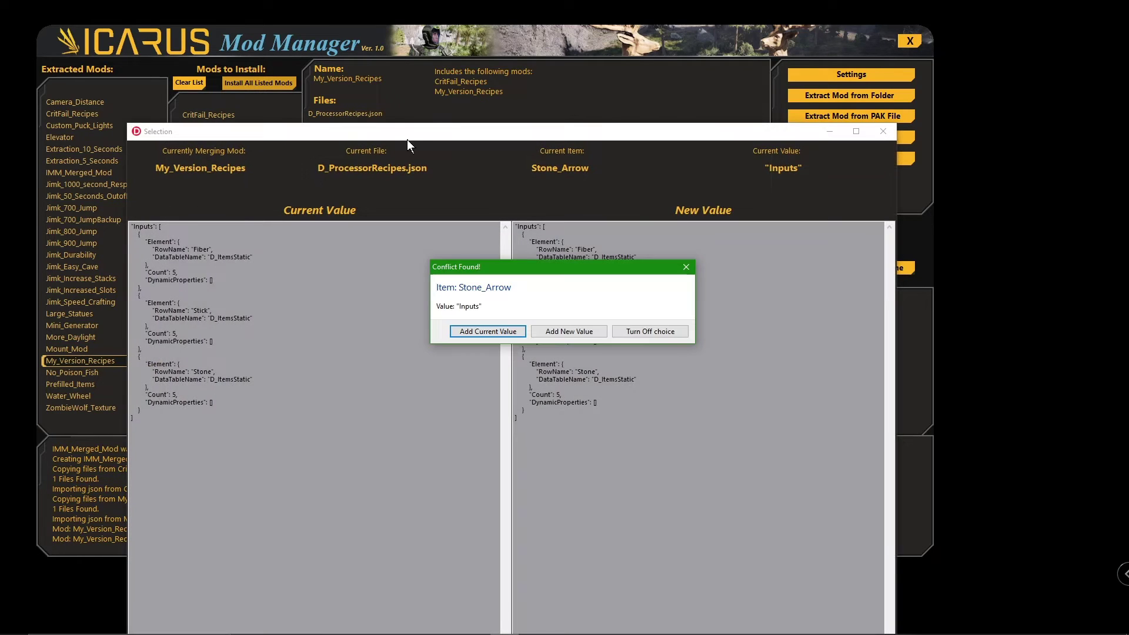
pyautogui.moveTo(559, 266); pyautogui.dragTo(421, 456)
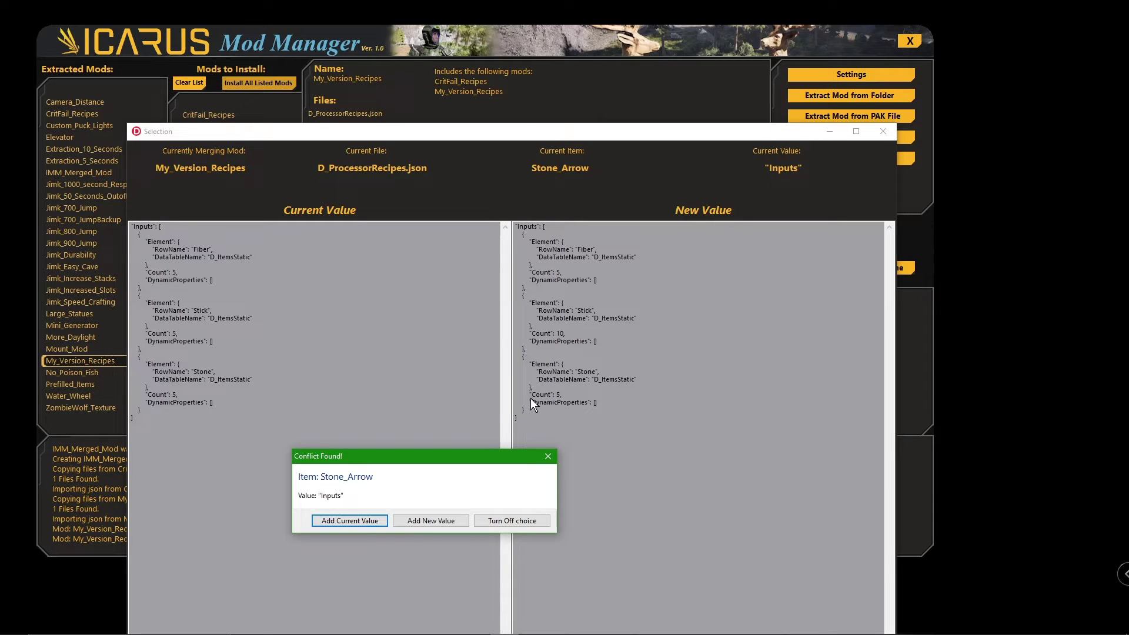
pyautogui.click(427, 521)
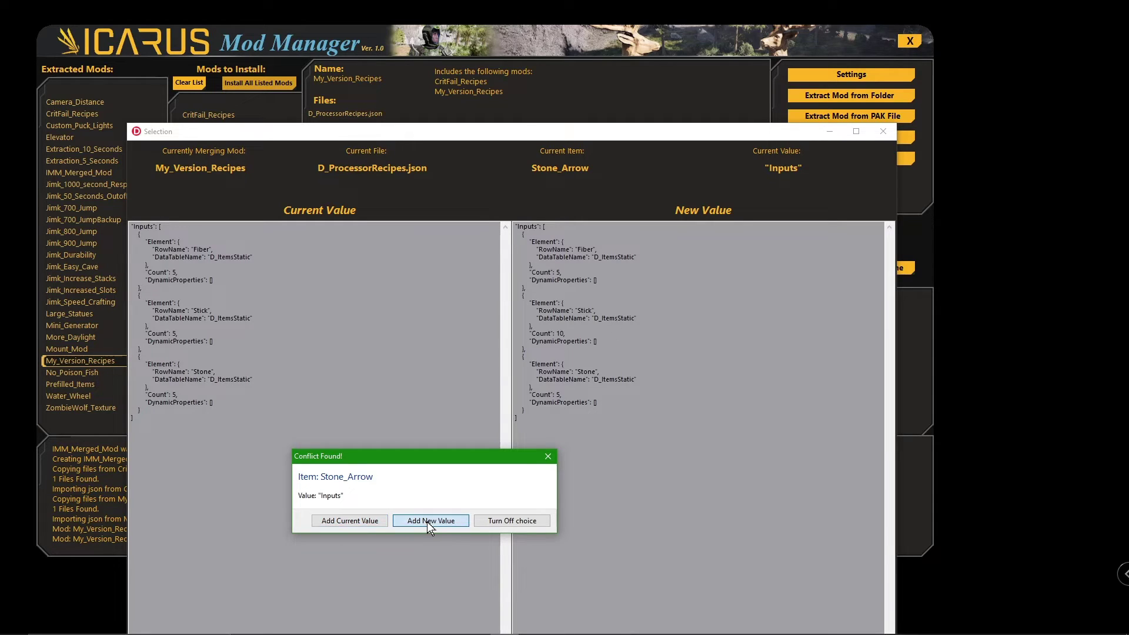
pyautogui.click(362, 520)
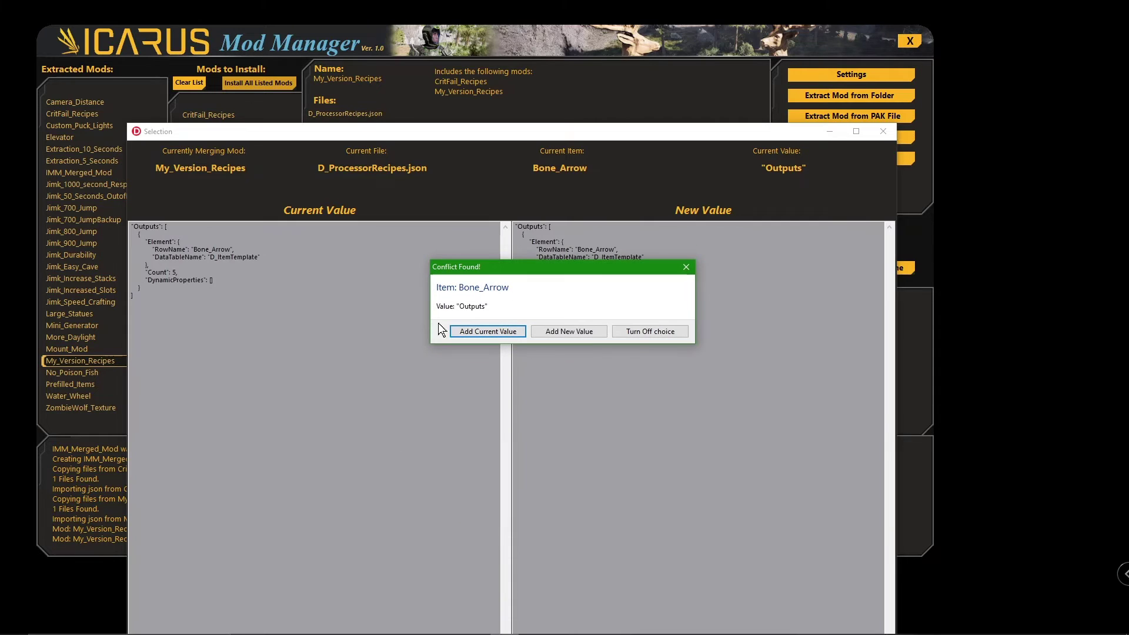
pyautogui.moveTo(527, 269); pyautogui.dragTo(291, 380)
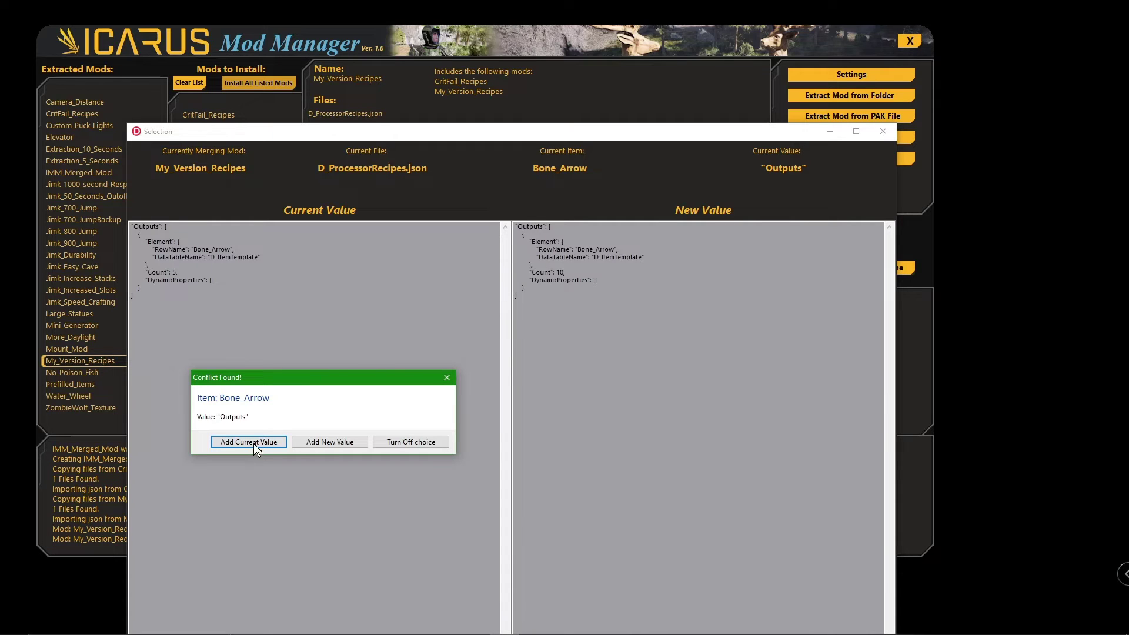
pyautogui.click(333, 442)
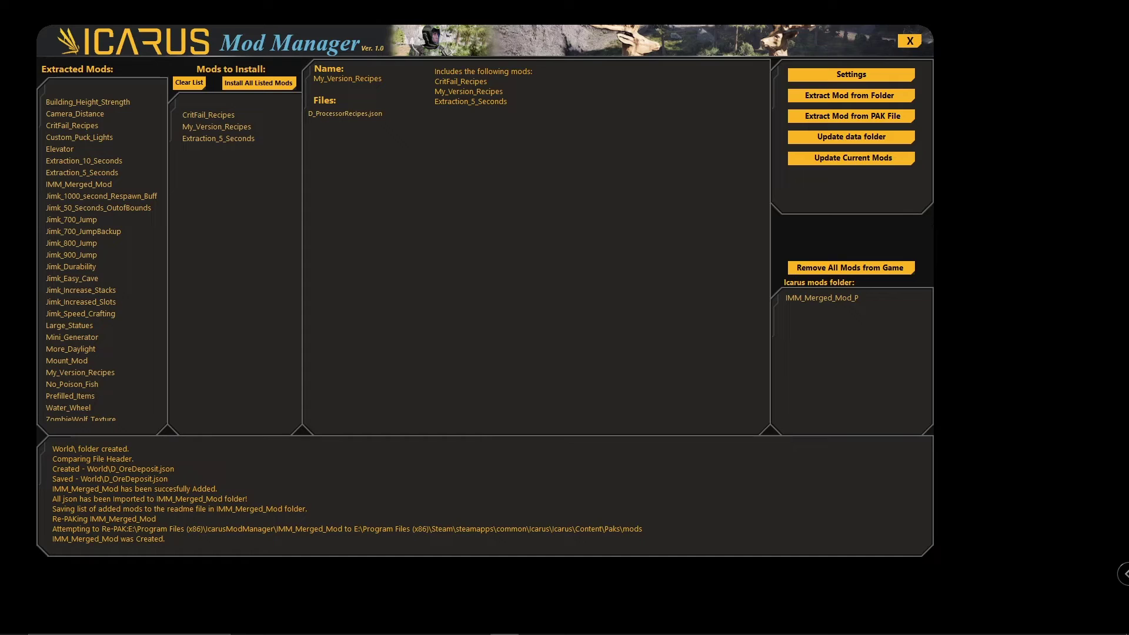
# - Remove My_Version_Recipes from the Mods to Install list
pyautogui.click(89, 207)
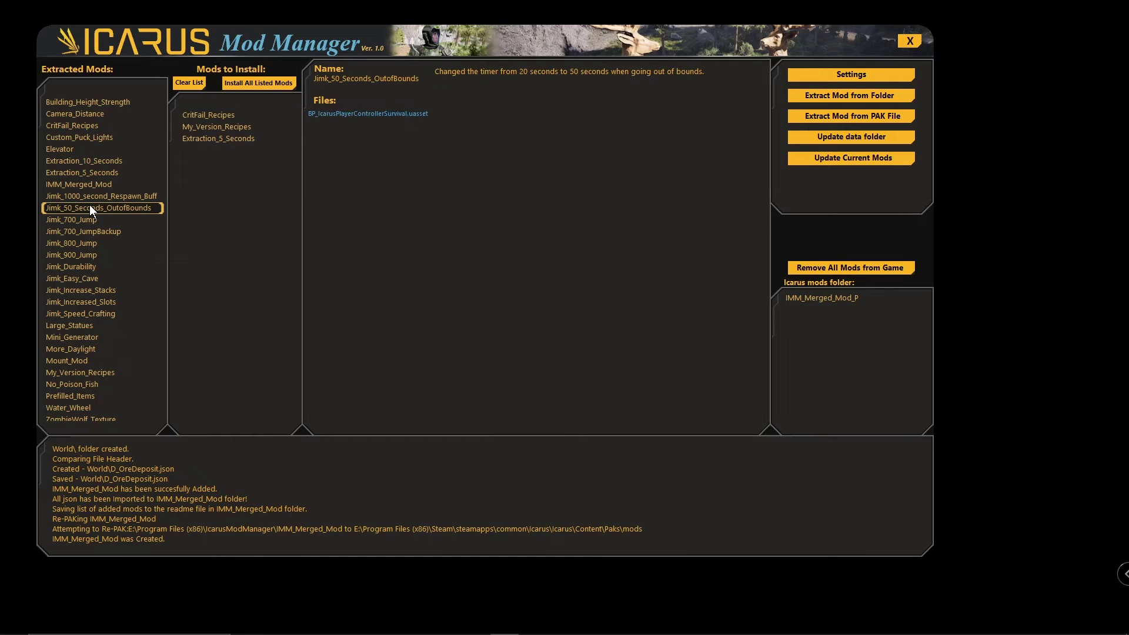
pyautogui.rightClick(223, 126)
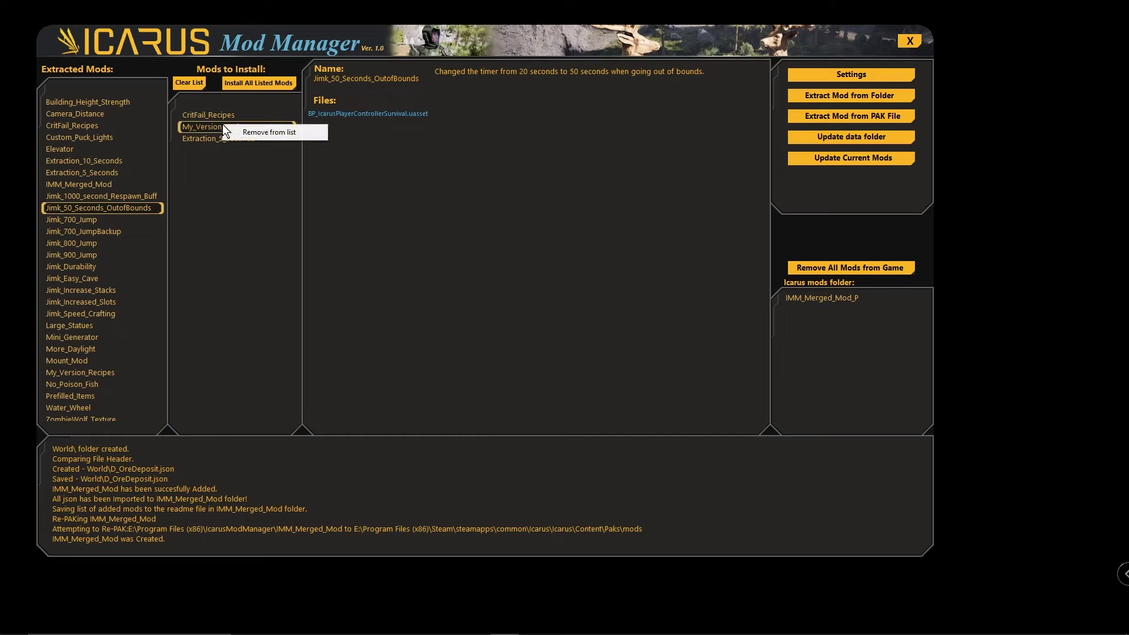
pyautogui.click(268, 133)
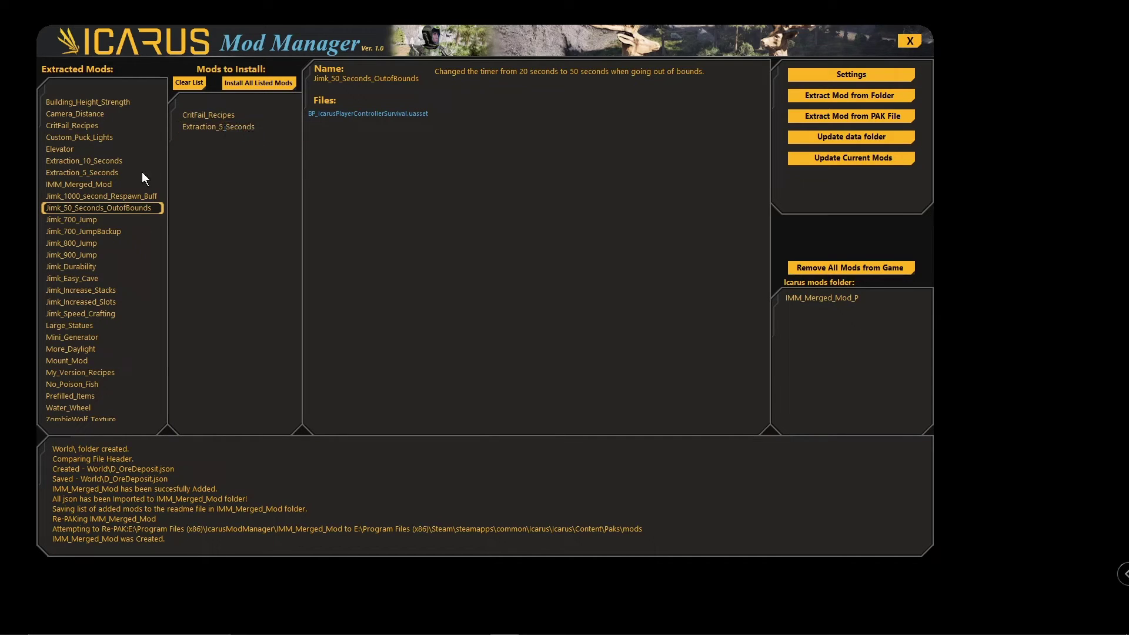
# - Browse the Jimk_1000_second_Respawn_Buff, Jimk_Increase_Stacks and IMM_Merged_Mod details
pyautogui.click(97, 197)
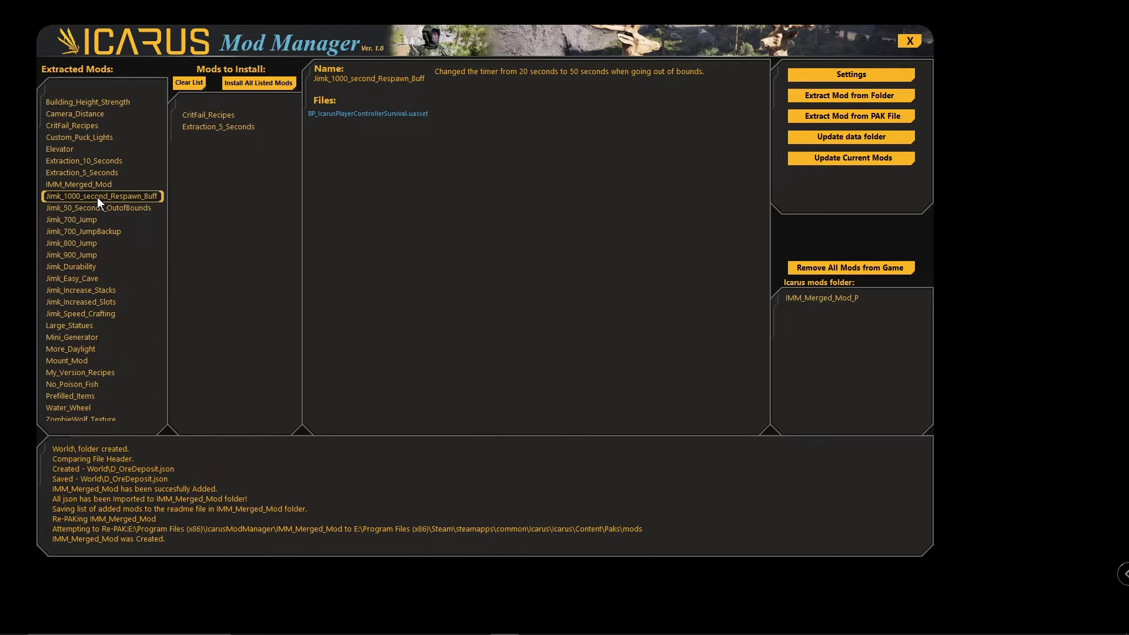
pyautogui.rightClick(97, 197)
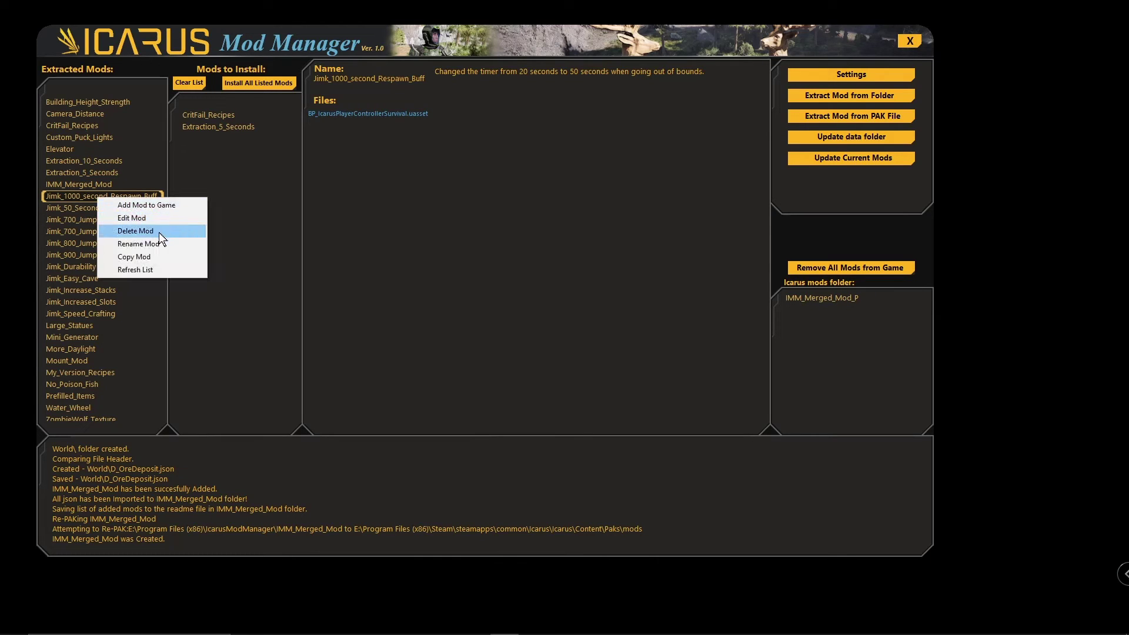
pyautogui.click(58, 290)
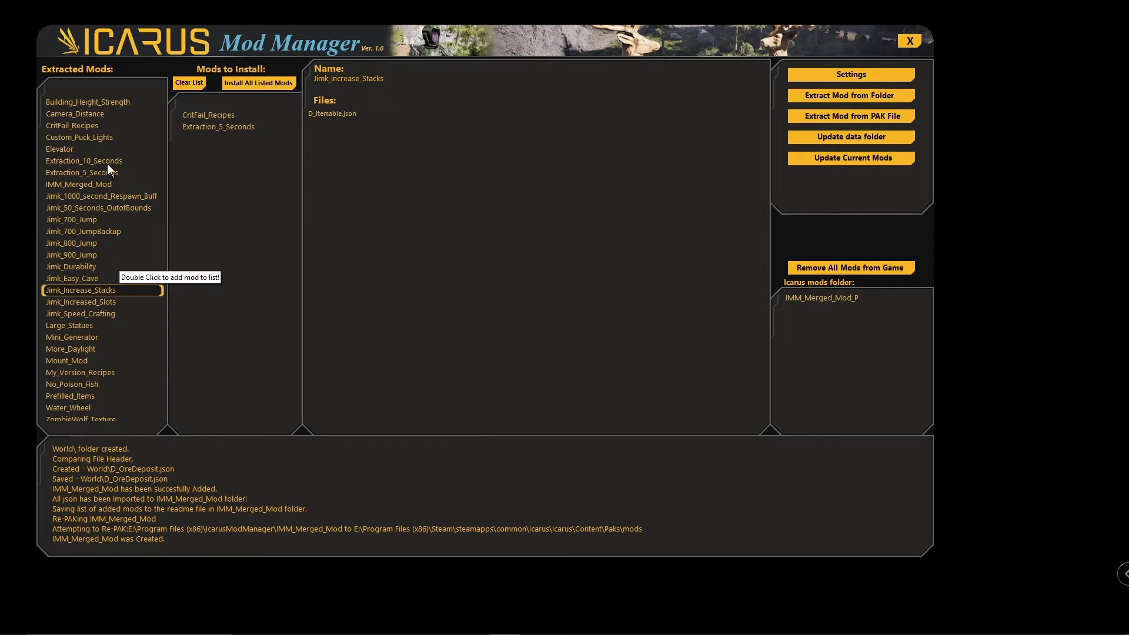
pyautogui.click(58, 183)
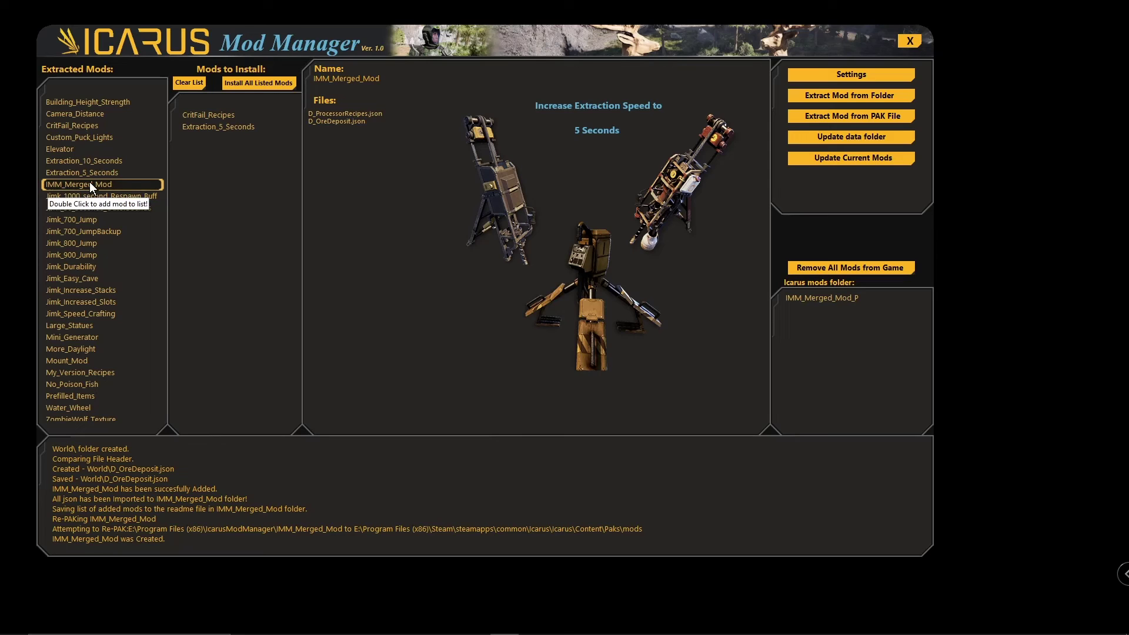
pyautogui.rightClick(90, 181)
pyautogui.click(83, 183)
pyautogui.rightClick(83, 184)
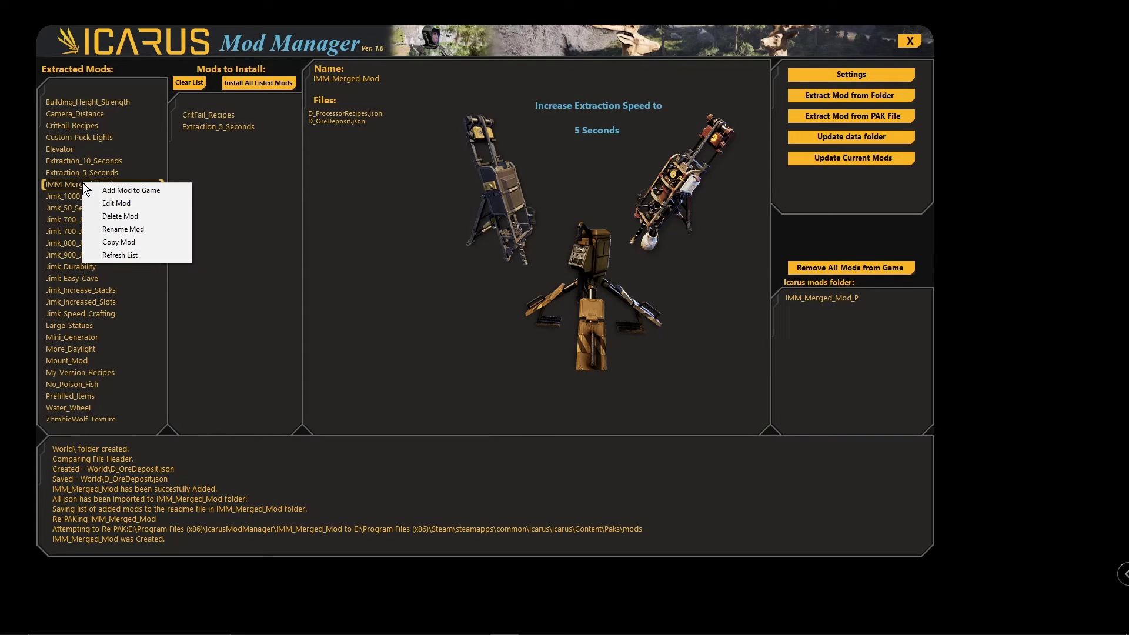
pyautogui.click(117, 204)
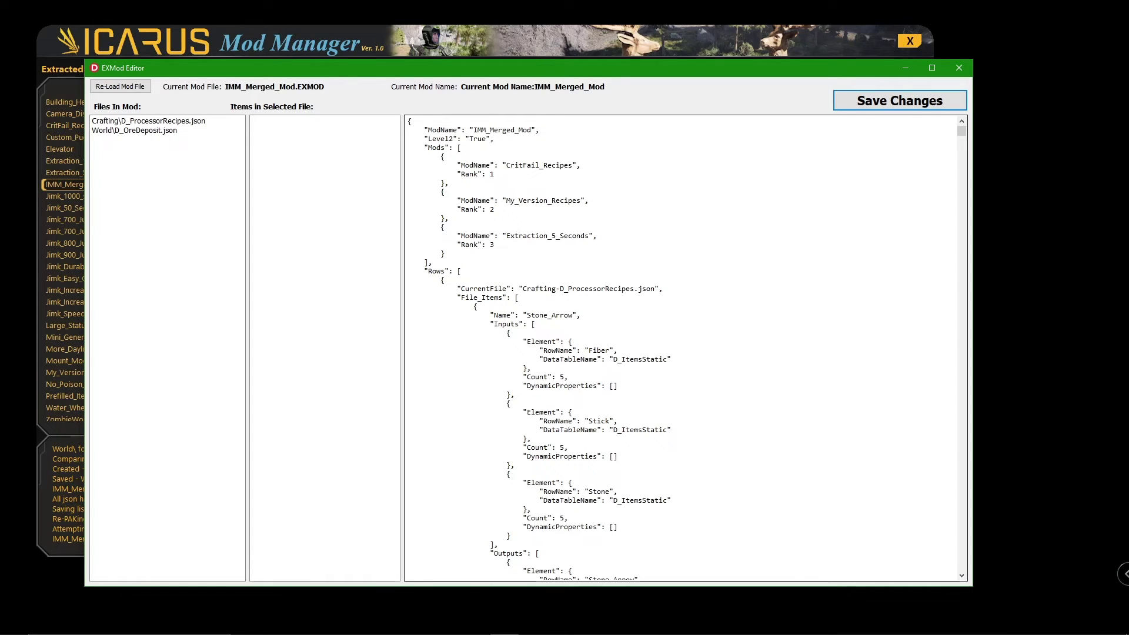
pyautogui.click(922, 106)
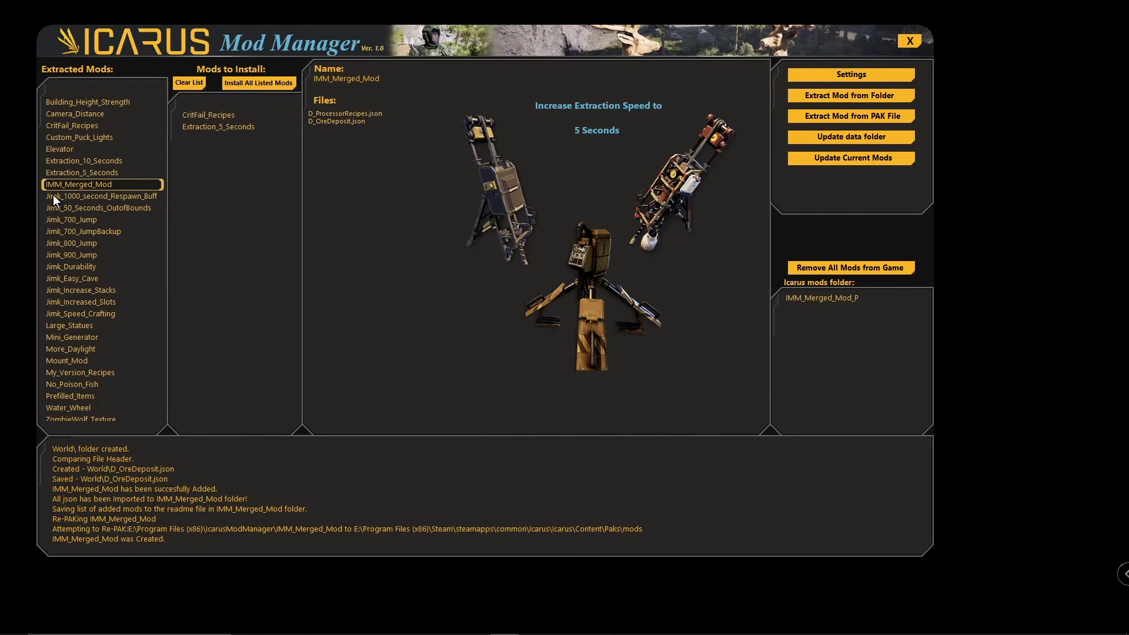
# - Rename IMM_Merged_Mod to My_Fav_mod and dismiss the confirmation message
pyautogui.rightClick(67, 181)
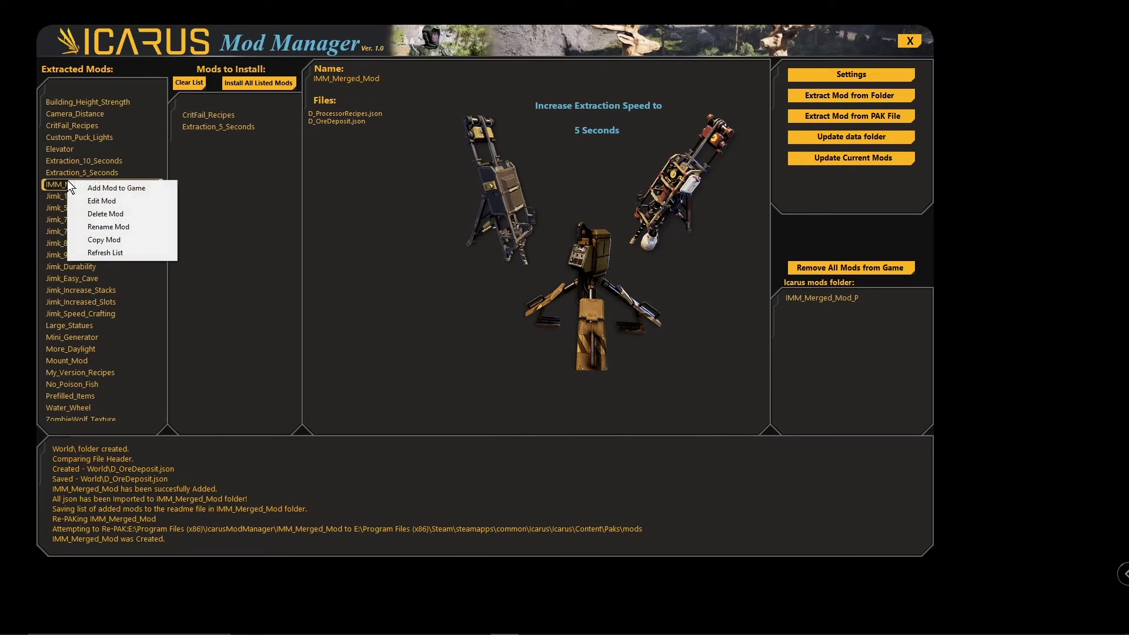
pyautogui.click(109, 227)
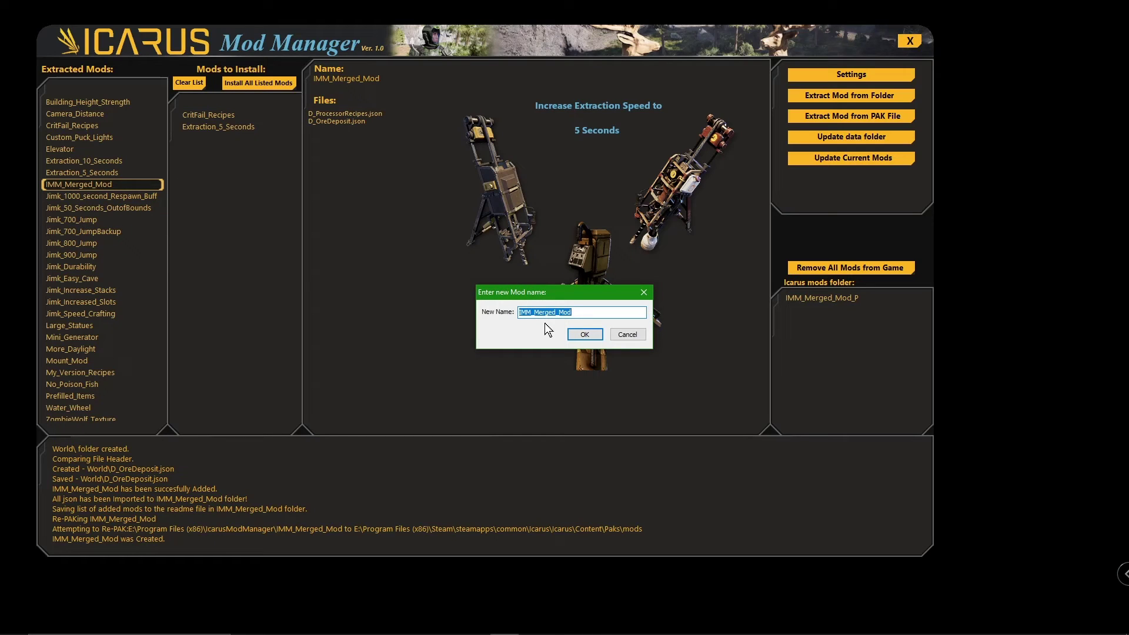
pyautogui.write('My_Fav_mod')
pyautogui.click(586, 335)
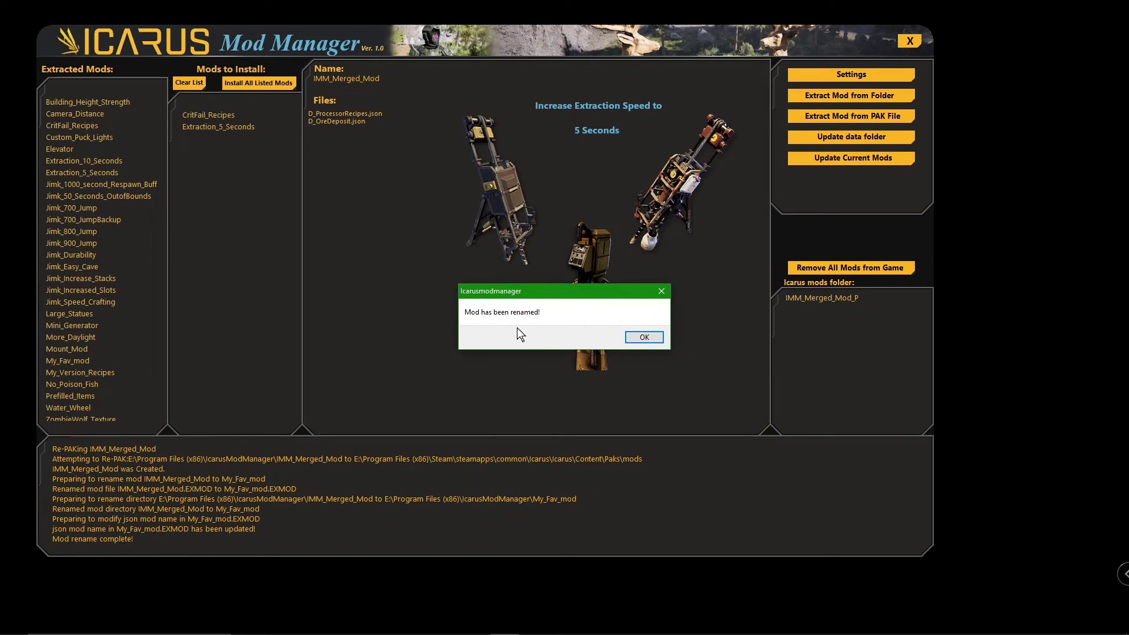
pyautogui.click(643, 337)
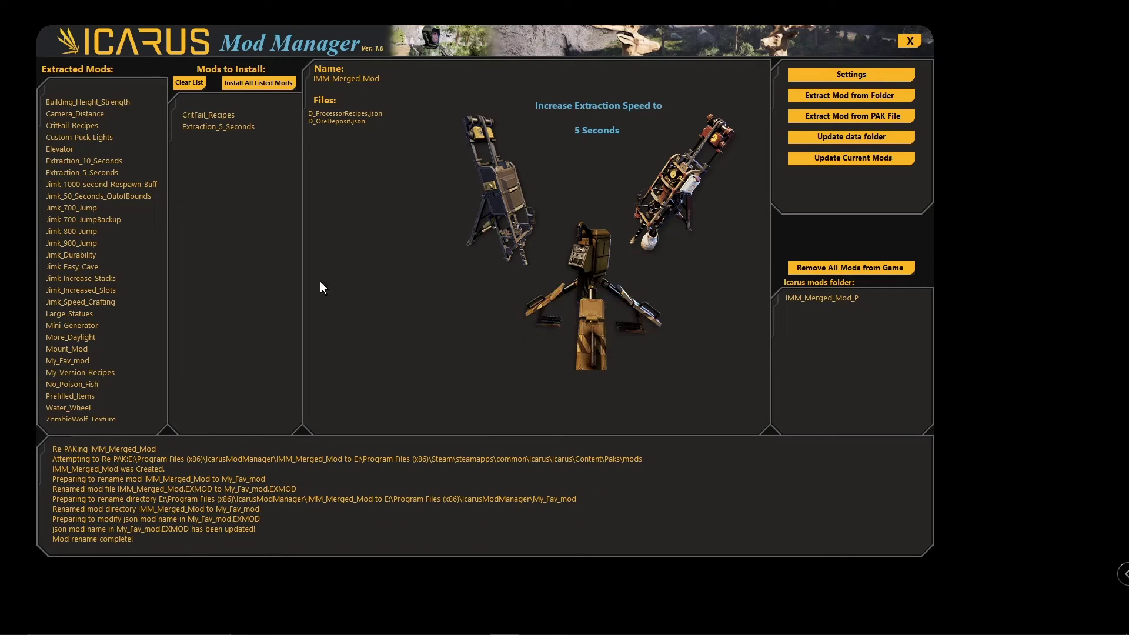
pyautogui.click(71, 360)
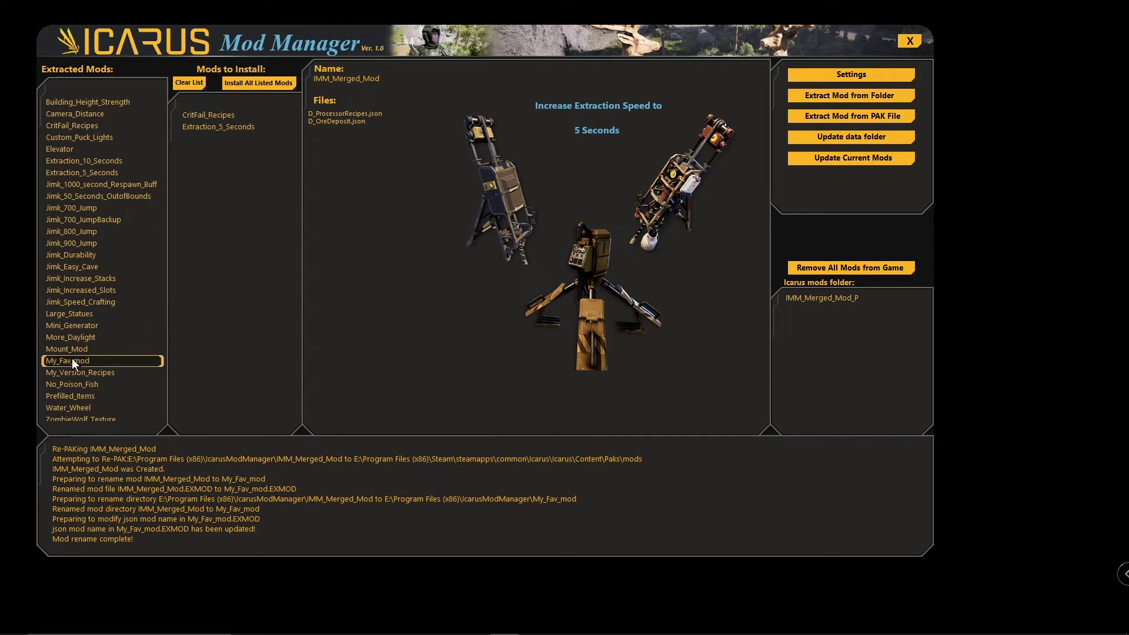
pyautogui.rightClick(70, 361)
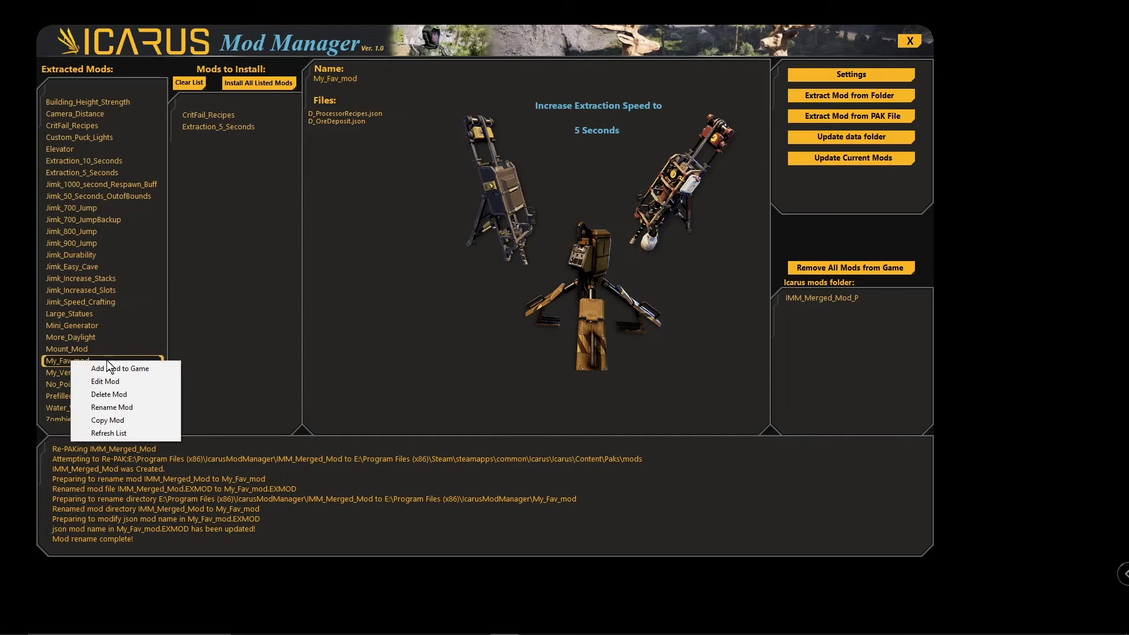
pyautogui.click(105, 382)
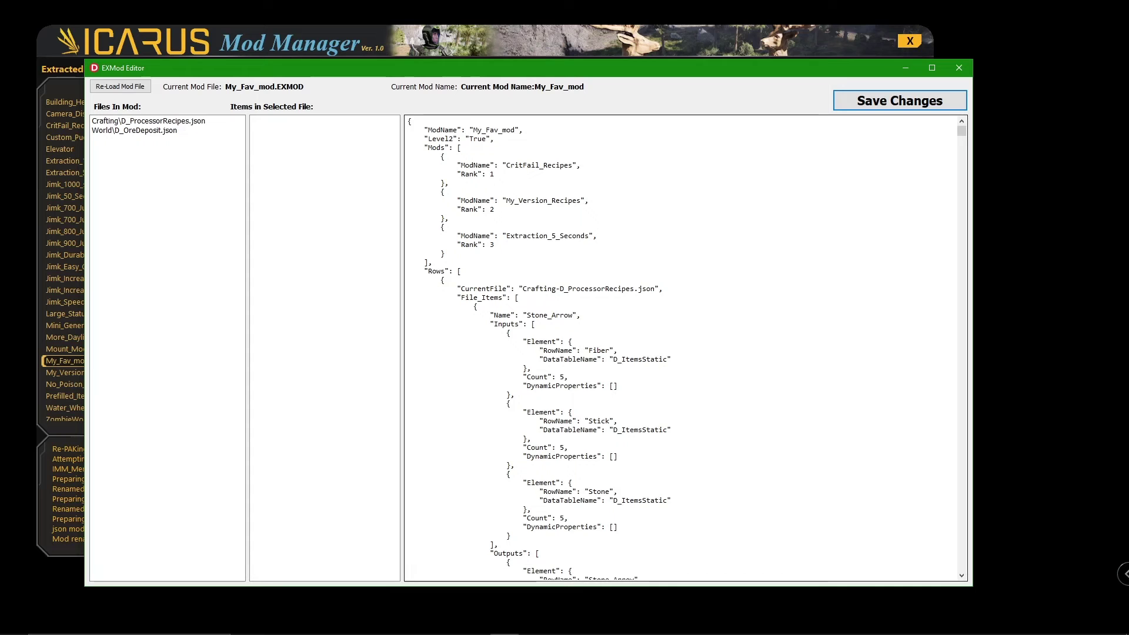
pyautogui.scroll(-12, 682, 347)
pyautogui.scroll(12, 682, 347)
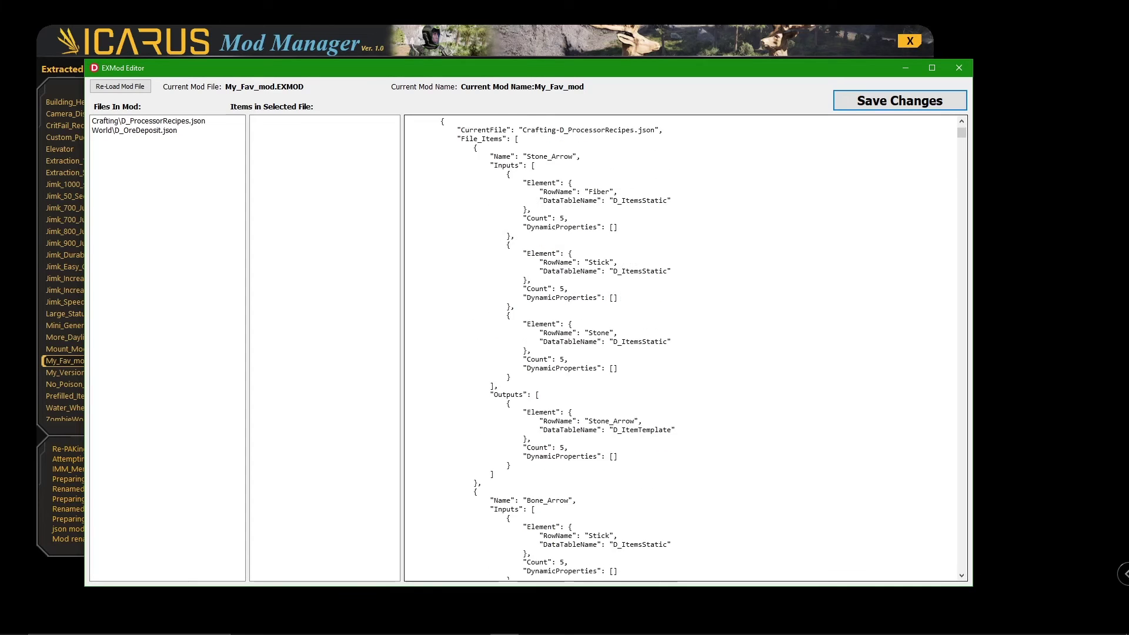
pyautogui.click(958, 68)
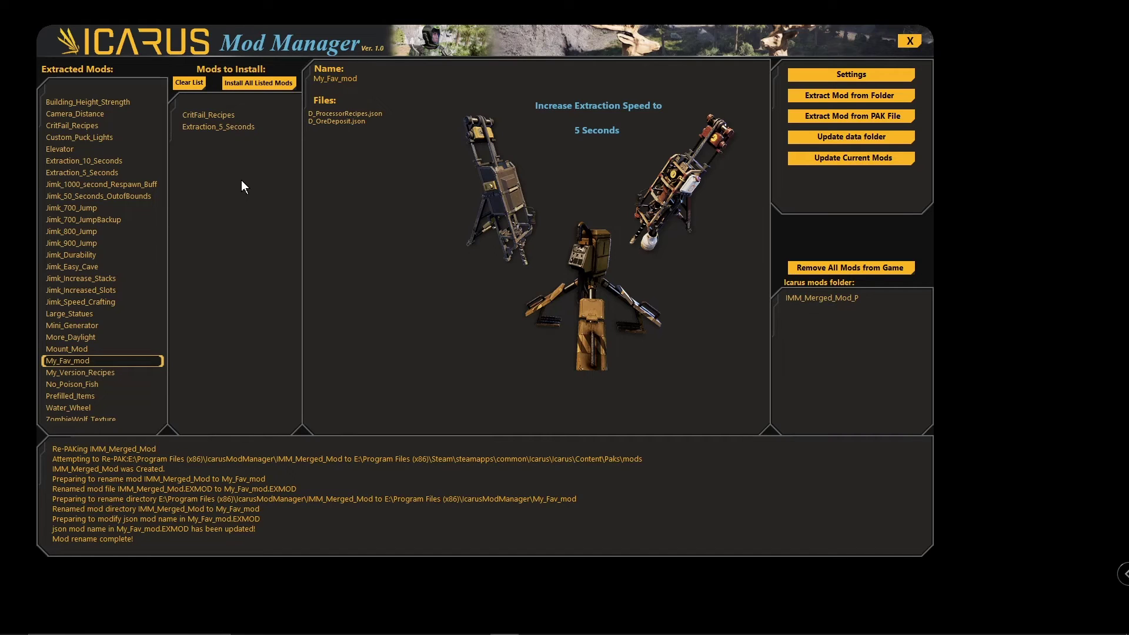
pyautogui.moveTo(559, 47); pyautogui.dragTo(602, 58)
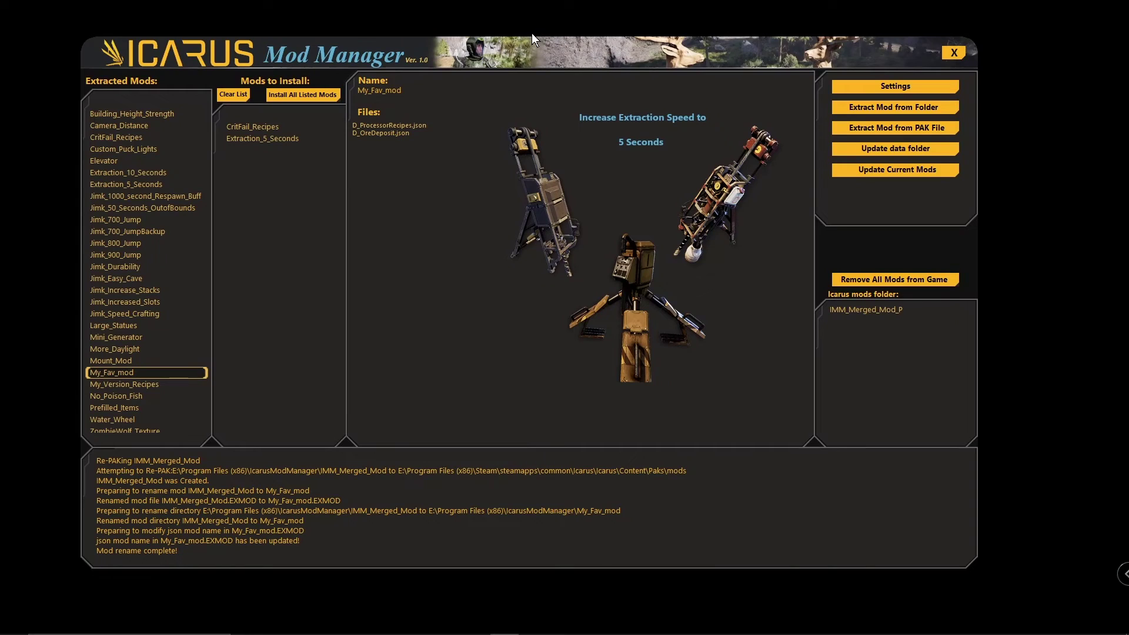
pyautogui.moveTo(513, 59); pyautogui.dragTo(518, 58)
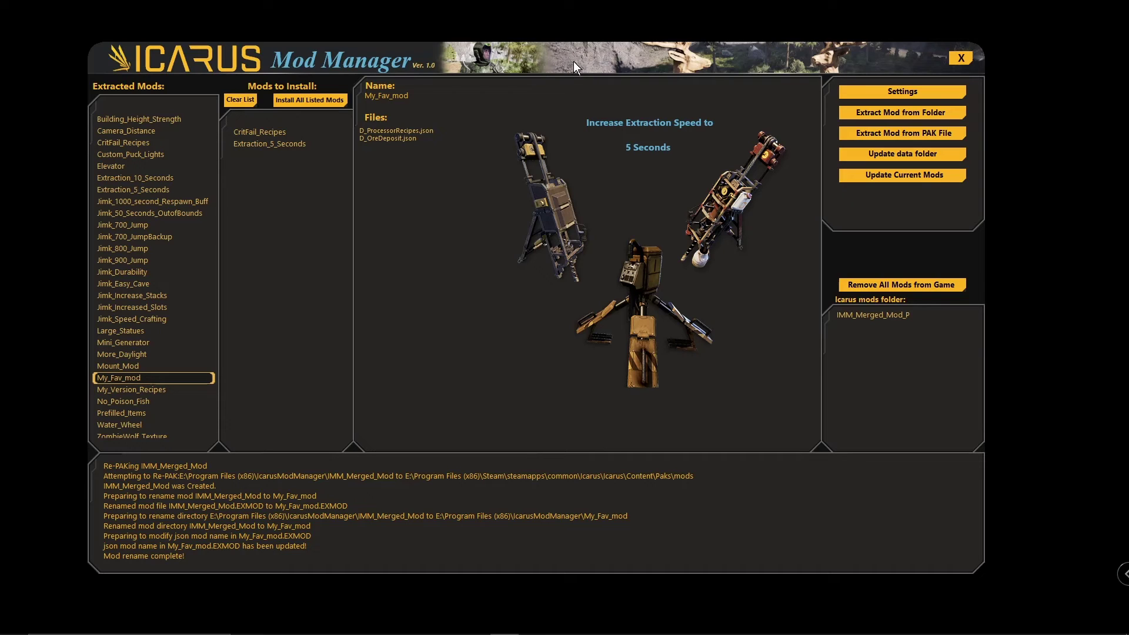
pyautogui.moveTo(570, 49)
pyautogui.mouseDown()
pyautogui.moveTo(592, 74)
pyautogui.moveTo(581, 49)
pyautogui.mouseUp()
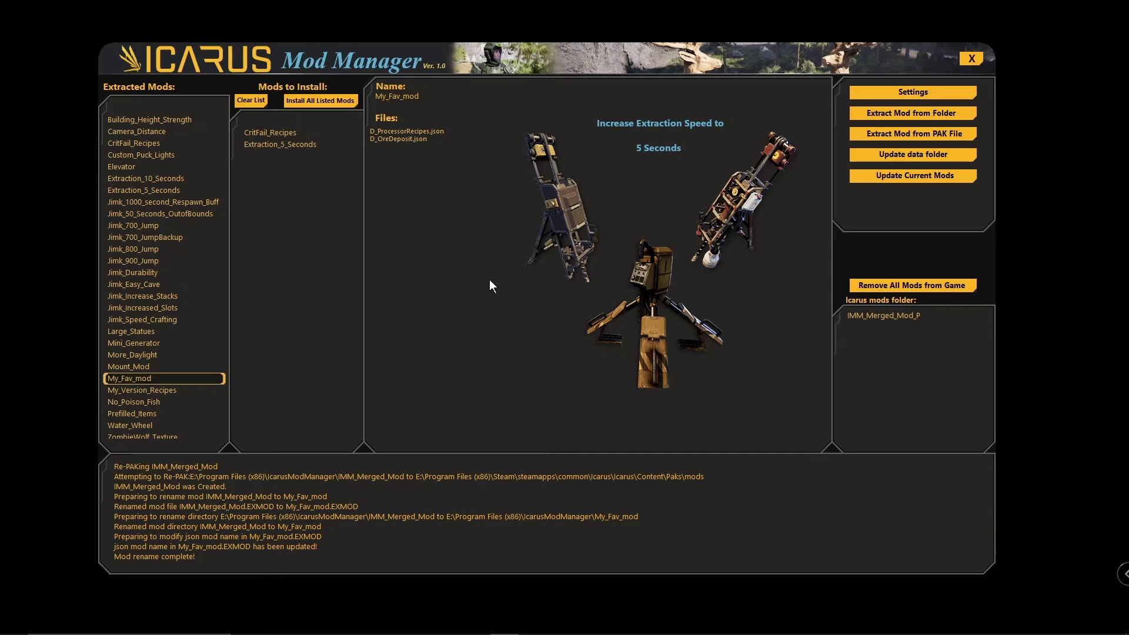
# - Unpack the game's data.pak into the data folder and empty the Mods to Install queue
pyautogui.click(906, 156)
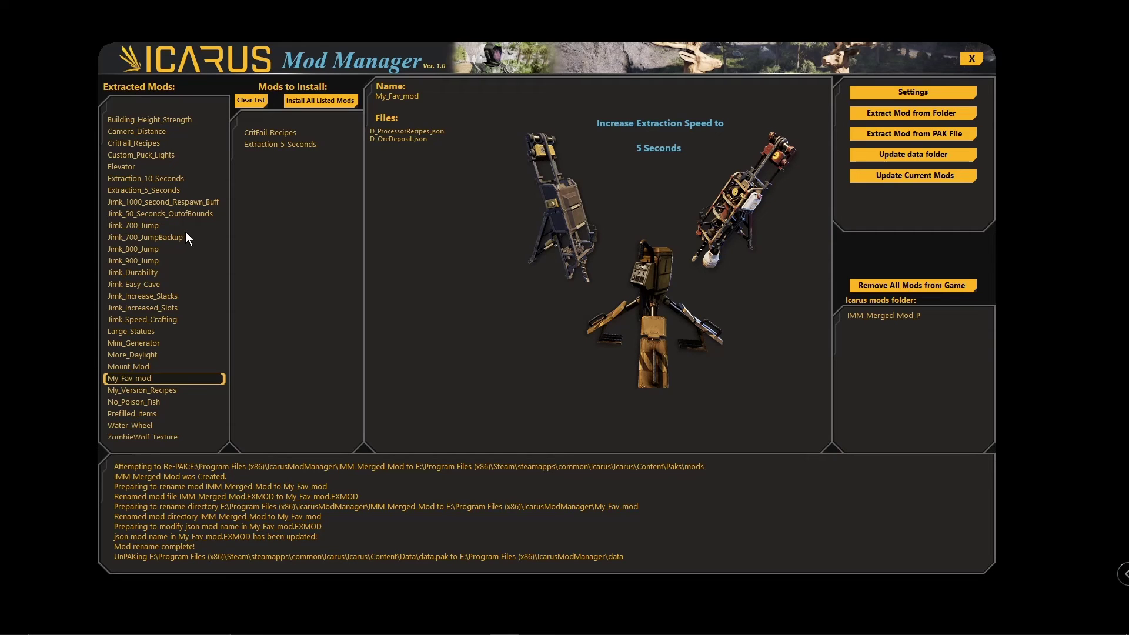
pyautogui.click(129, 365)
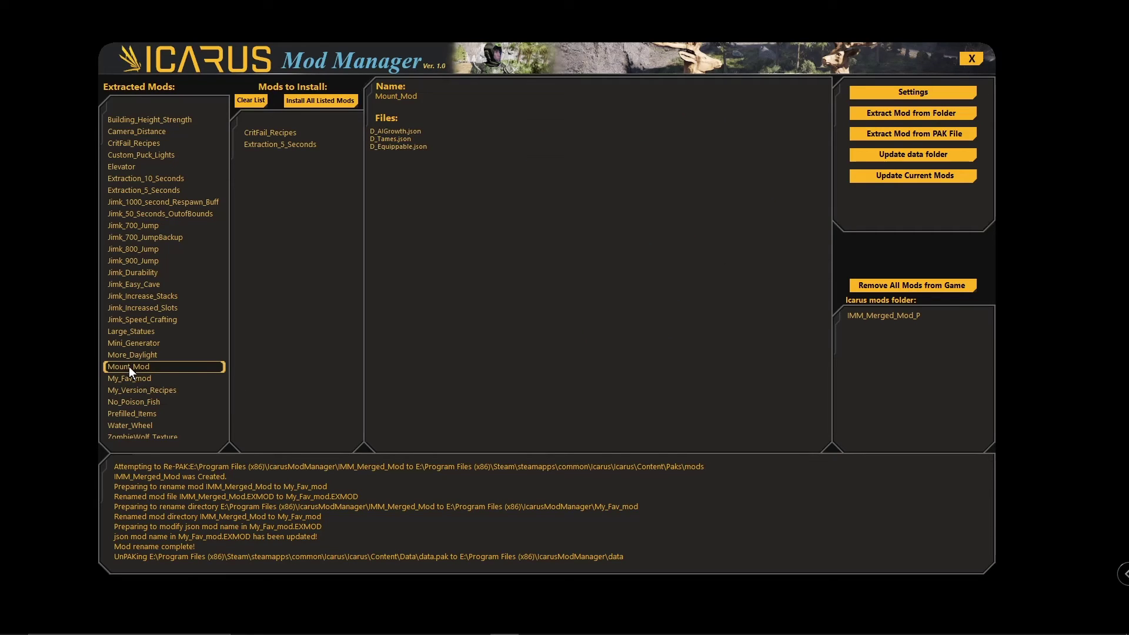
pyautogui.click(132, 377)
pyautogui.click(250, 100)
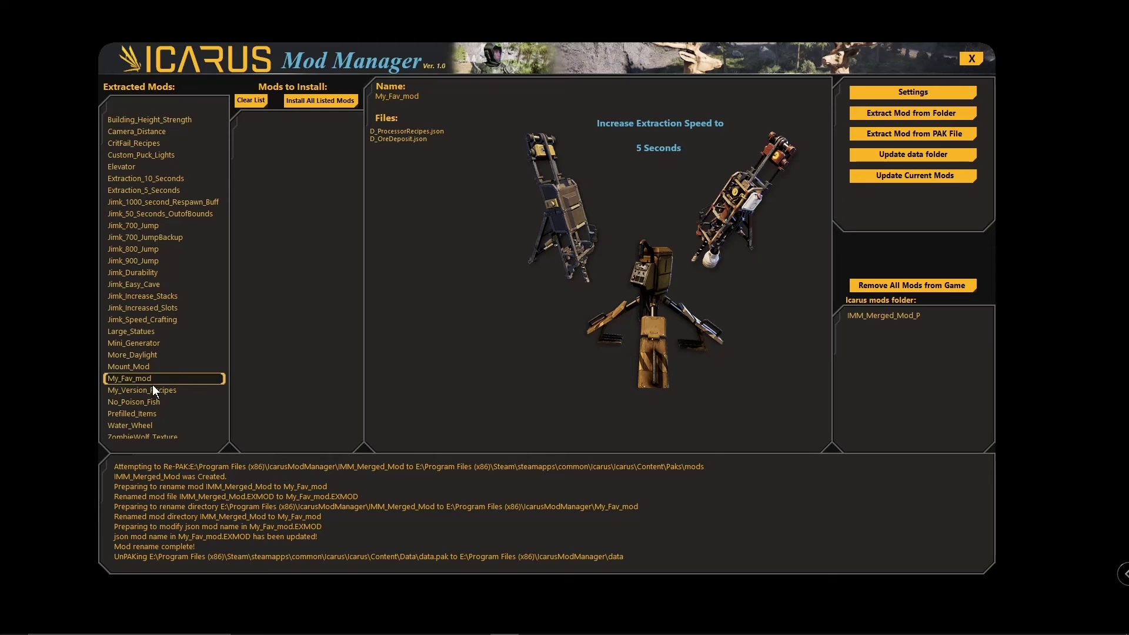
# - Queue and pack My_Fav_mod, then remove every mod from the game's mods folder
pyautogui.doubleClick(130, 380)
pyautogui.click(327, 100)
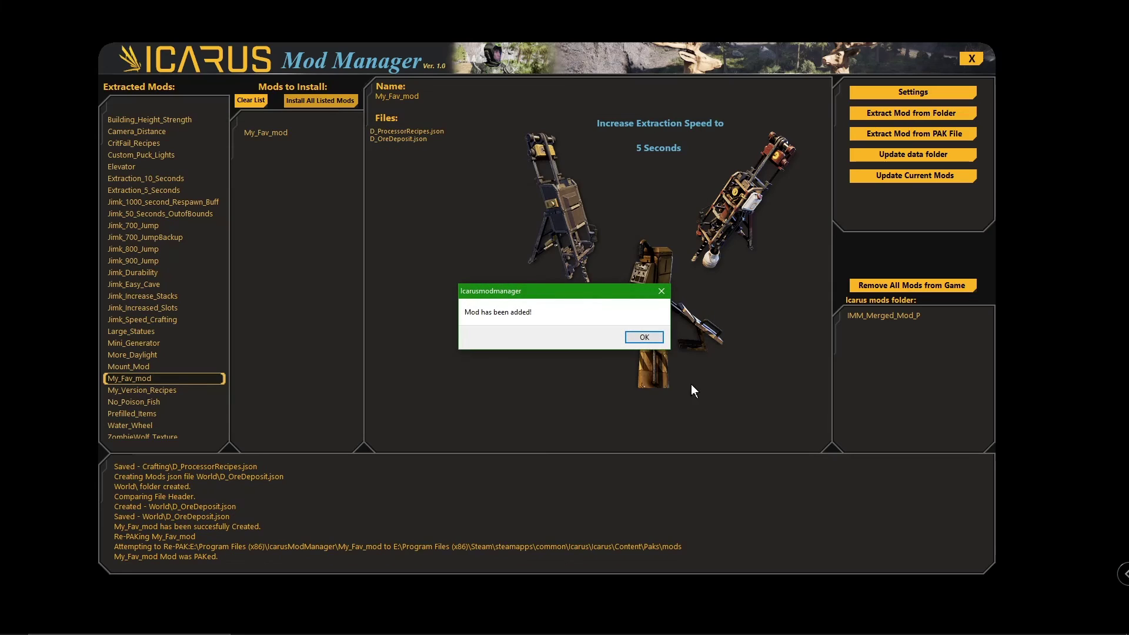
pyautogui.click(643, 338)
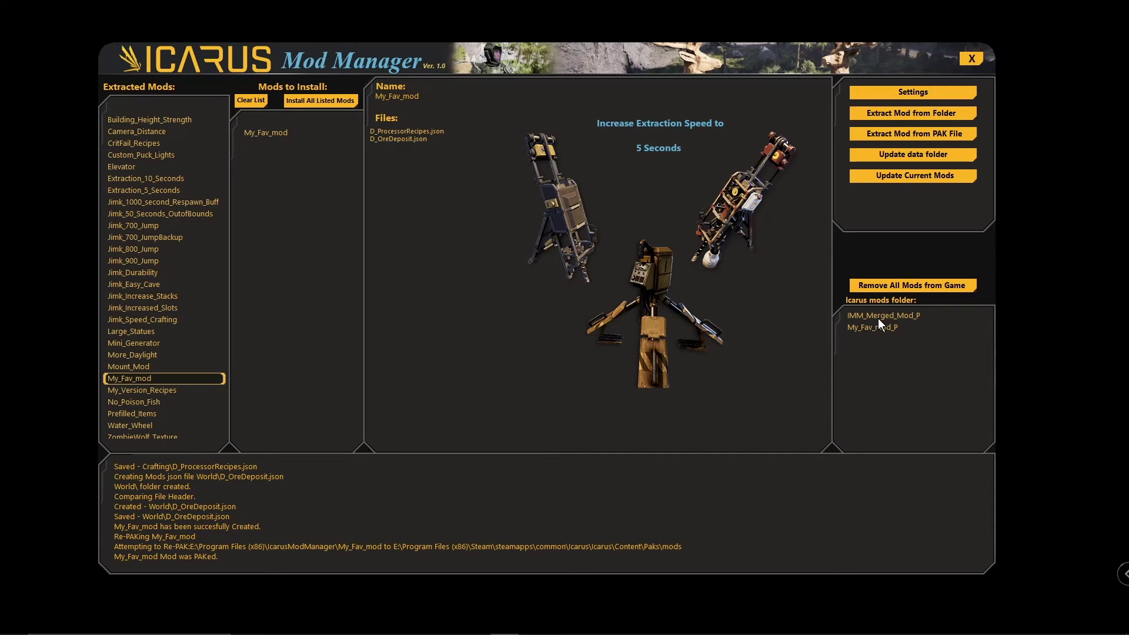
pyautogui.click(923, 285)
# - Add My_Fav_mod directly to the game so My_Fav_mod_P reappears in the mods folder
pyautogui.rightClick(135, 379)
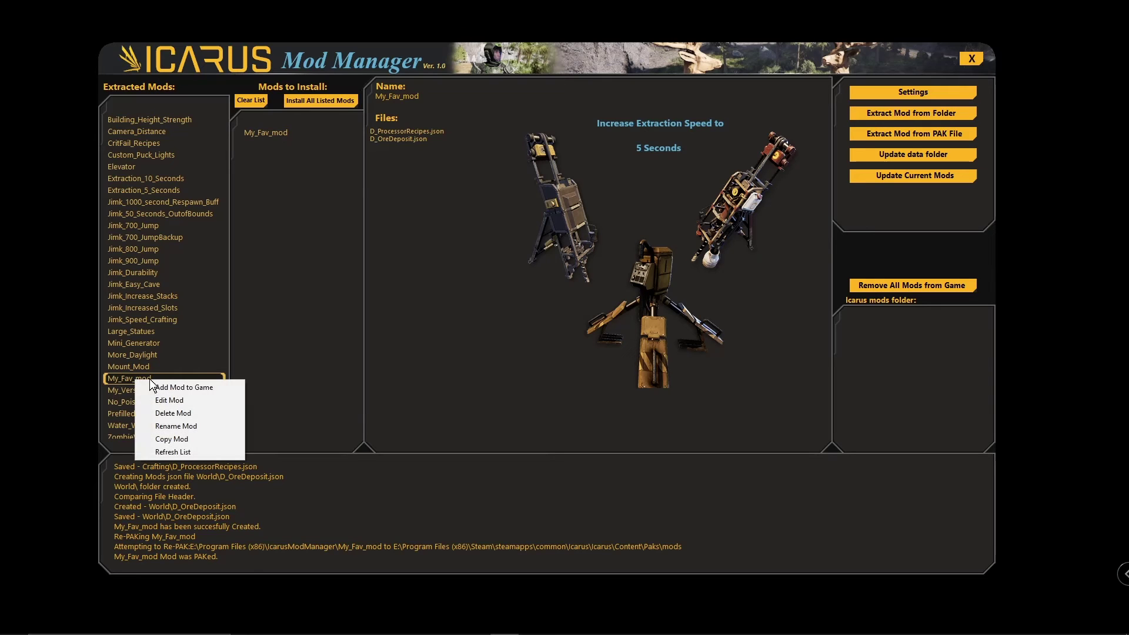
pyautogui.click(178, 386)
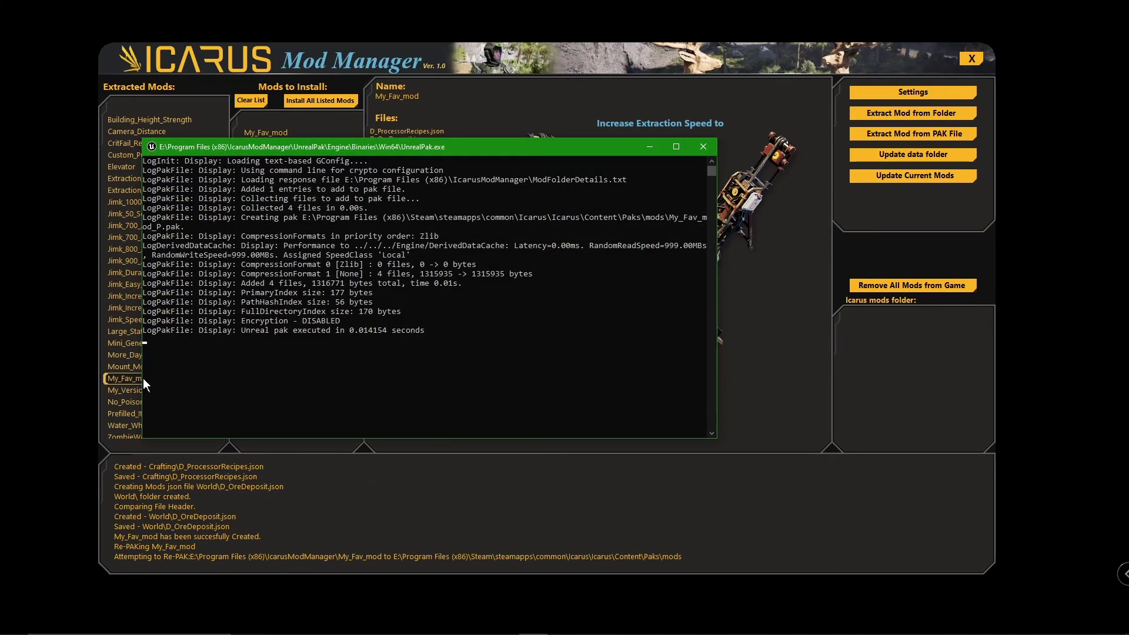
pyautogui.click(645, 337)
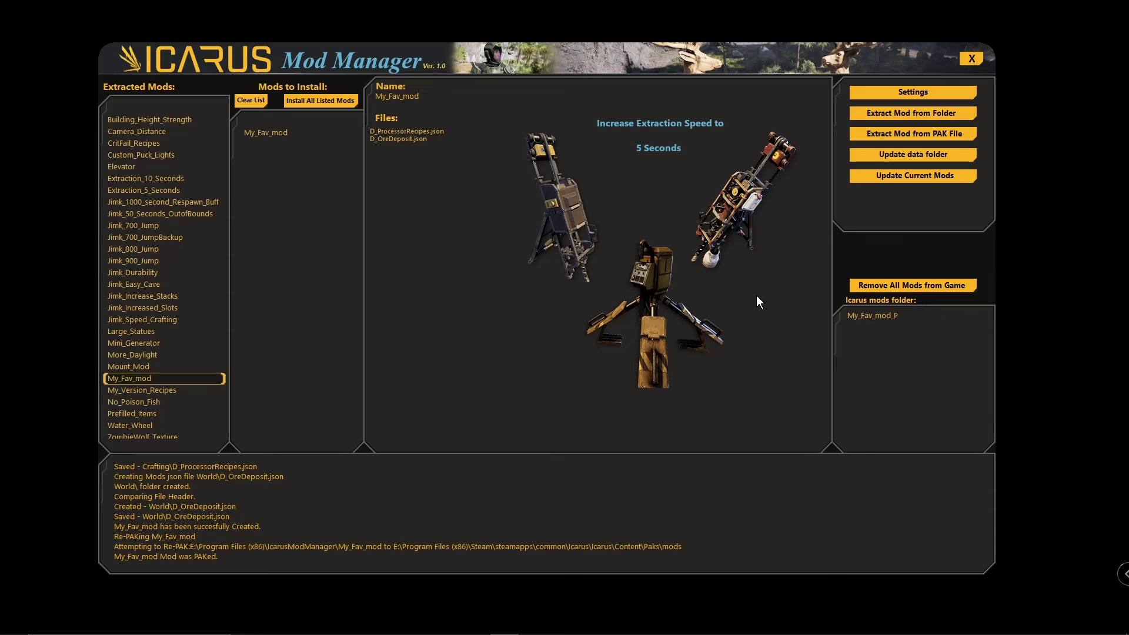
pyautogui.click(130, 366)
pyautogui.click(137, 379)
pyautogui.click(143, 252)
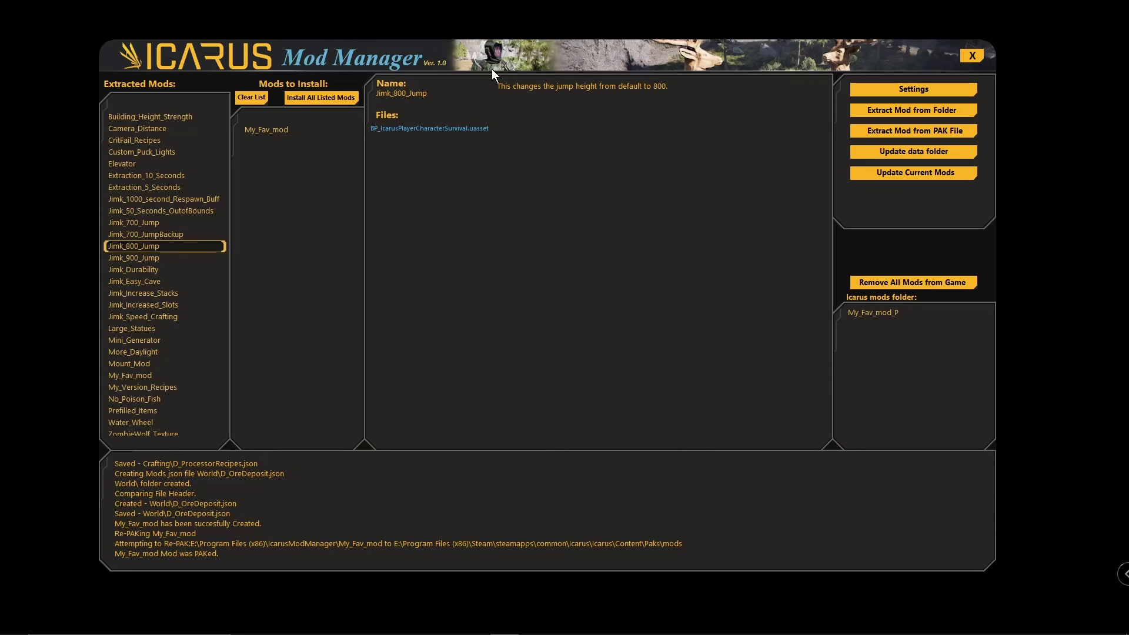
pyautogui.click(154, 188)
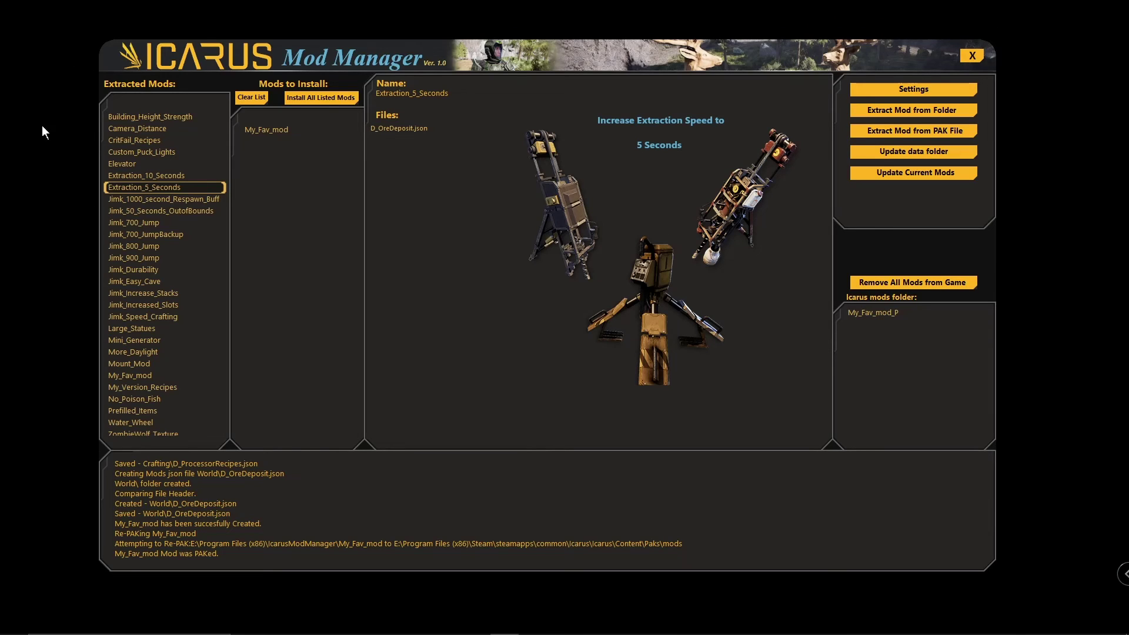
# - Refresh the data folder, then preview Water_Wheel, Jimk_50_Seconds_OutofBounds and Jimk_Speed_Crafting details
pyautogui.click(926, 151)
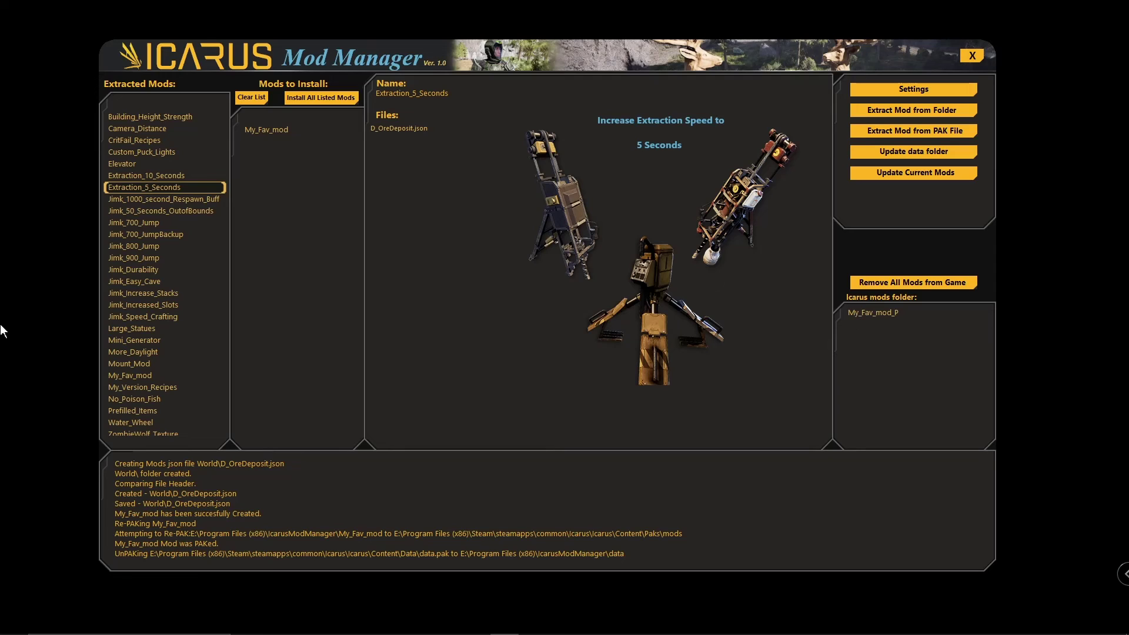
pyautogui.scroll(-1, 206, 276)
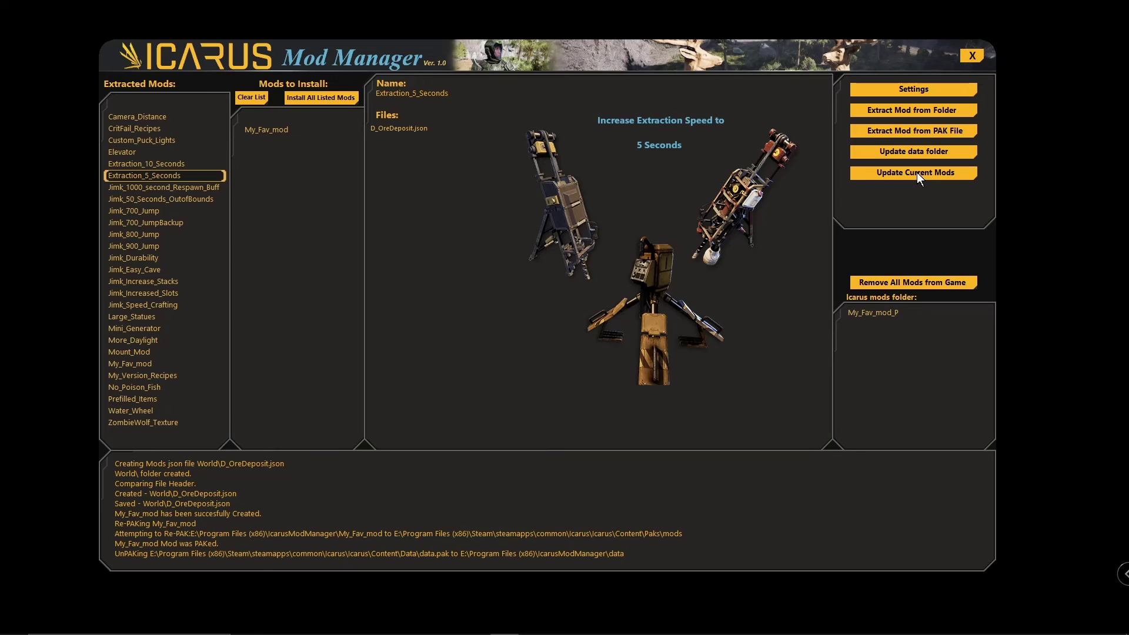
pyautogui.click(869, 313)
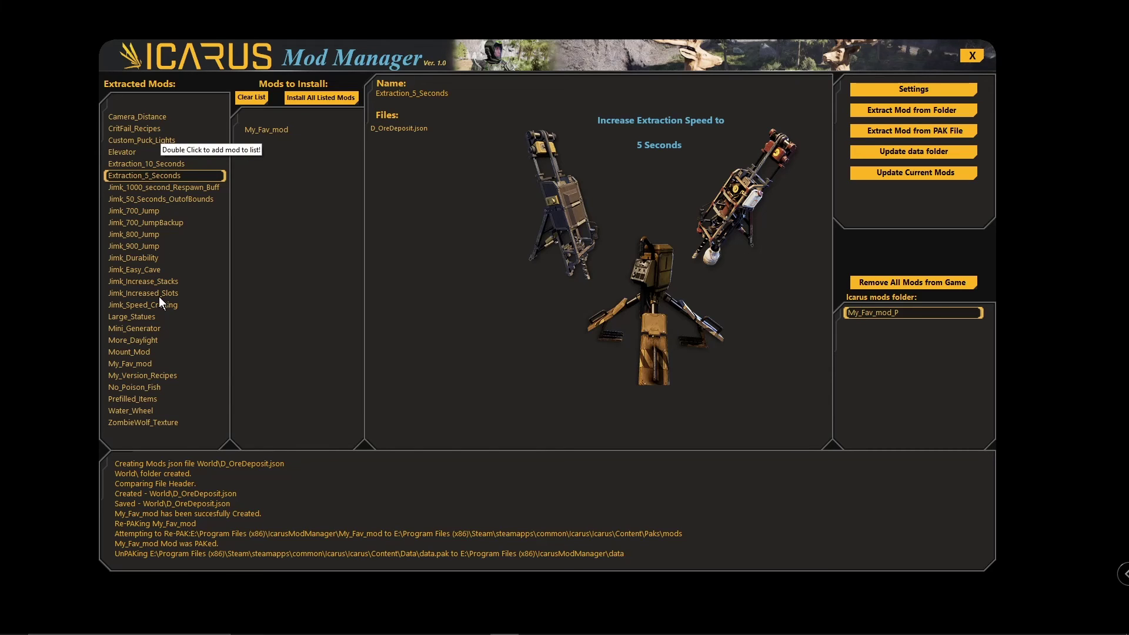
pyautogui.click(141, 410)
pyautogui.click(129, 201)
pyautogui.click(138, 303)
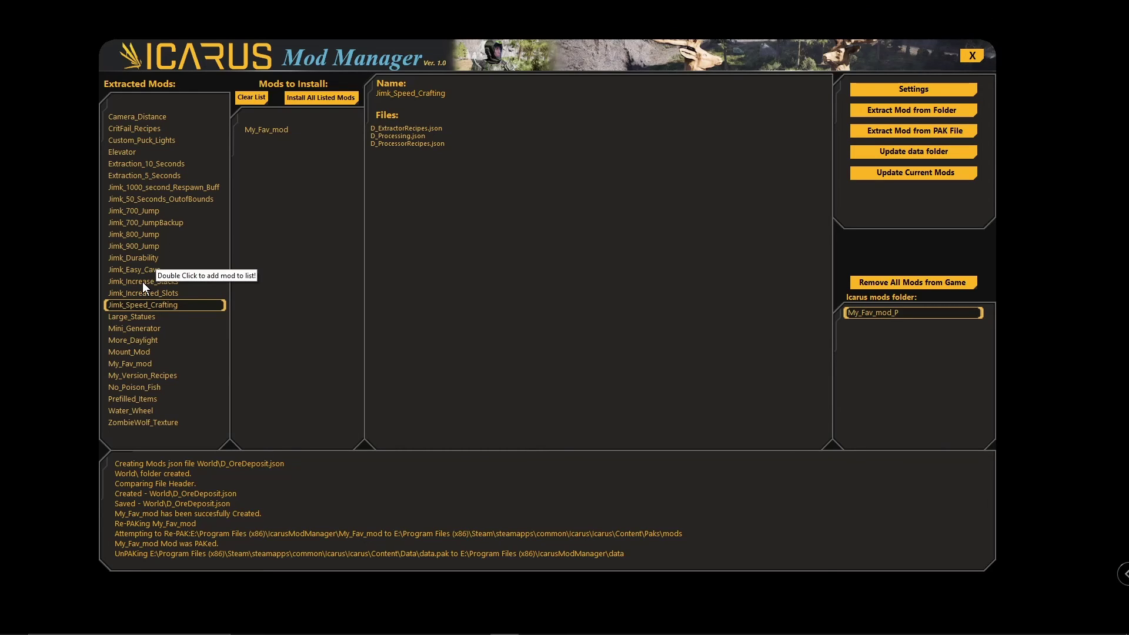
# - Run Update Current Mods until the log reports My_Fav_mod re-PAKed and updated
pyautogui.click(909, 173)
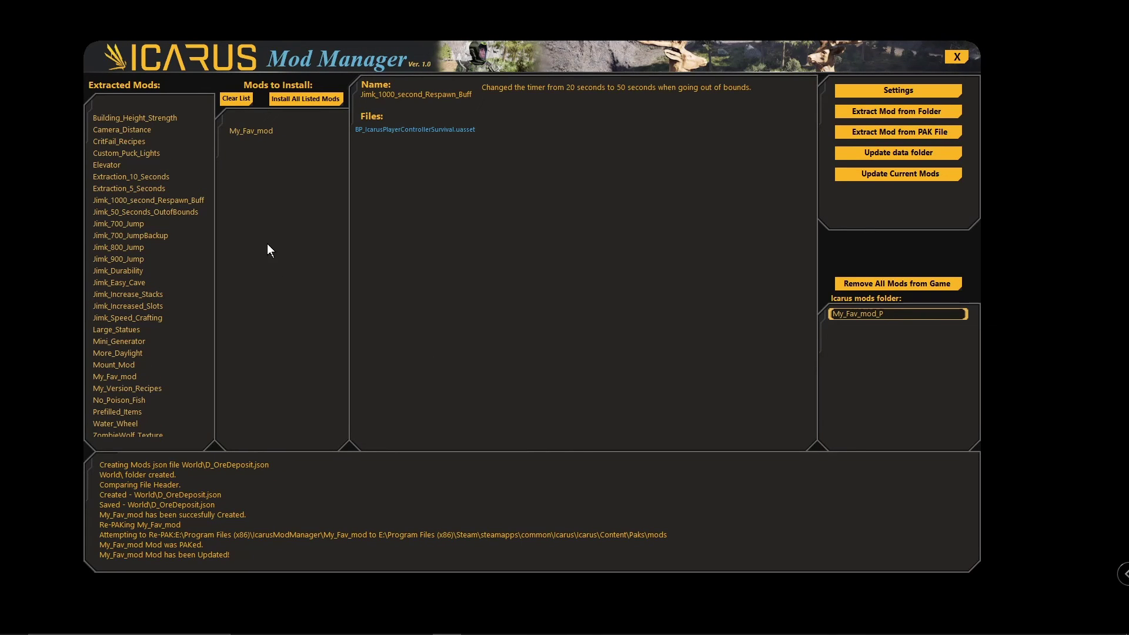
pyautogui.moveTo(431, 64)
pyautogui.mouseDown()
pyautogui.moveTo(460, 56)
pyautogui.moveTo(442, 58)
pyautogui.mouseUp()
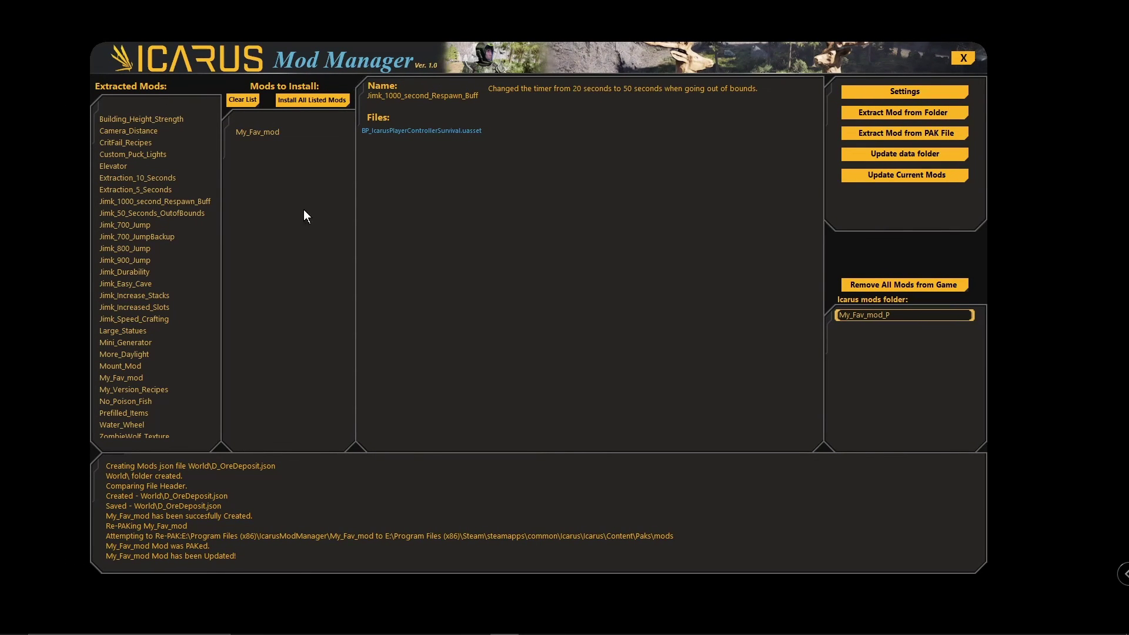
pyautogui.click(135, 194)
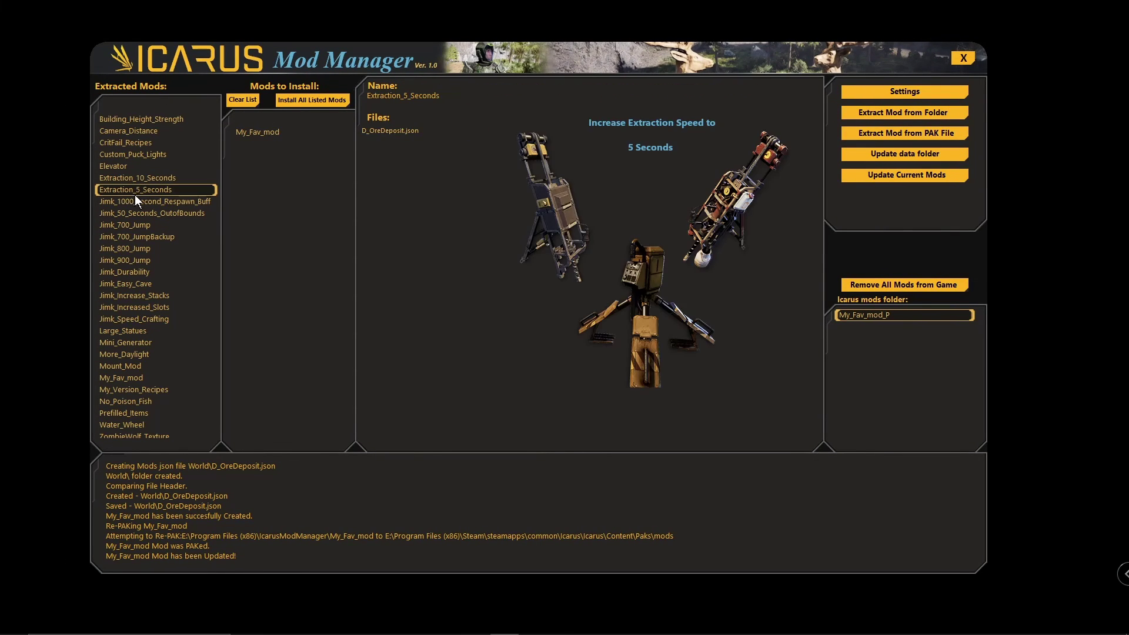
pyautogui.click(135, 154)
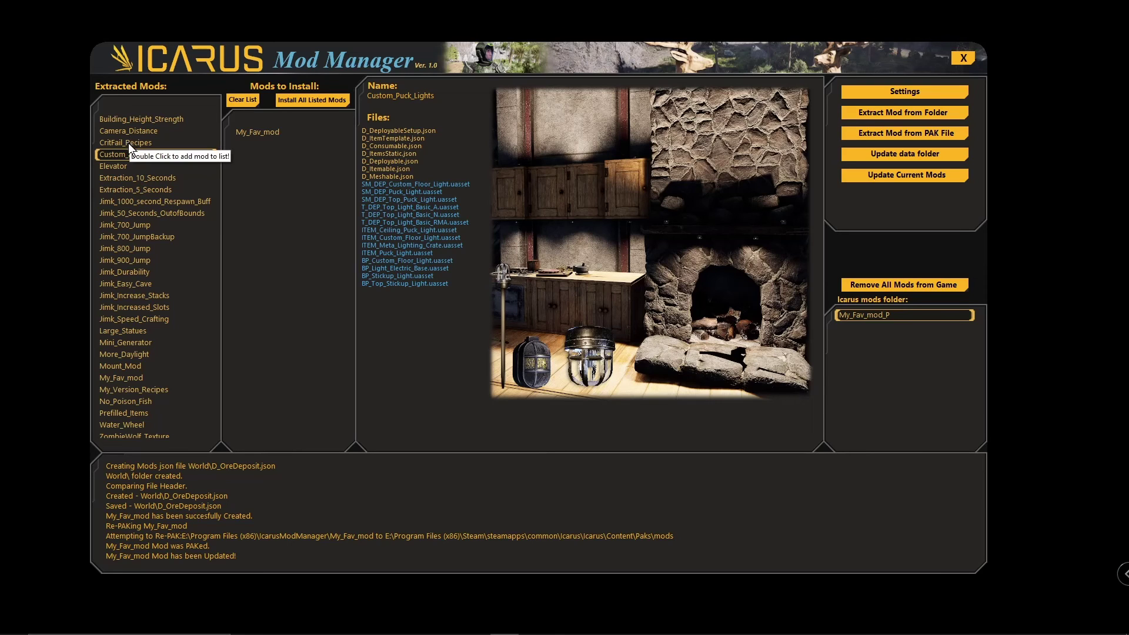
pyautogui.click(130, 146)
pyautogui.click(138, 153)
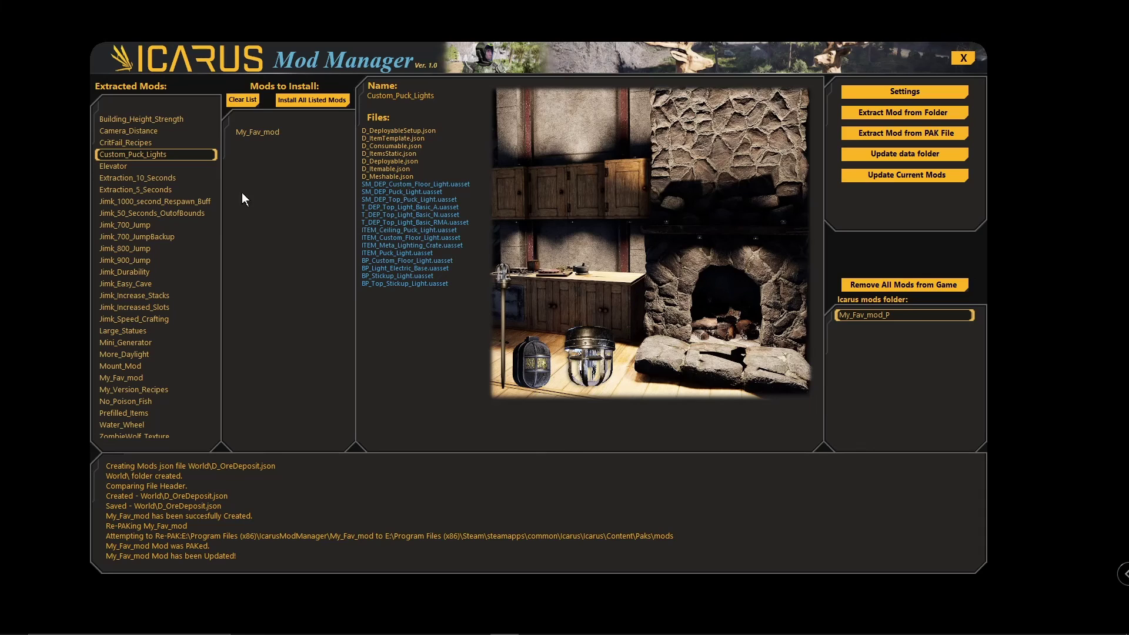
pyautogui.click(137, 118)
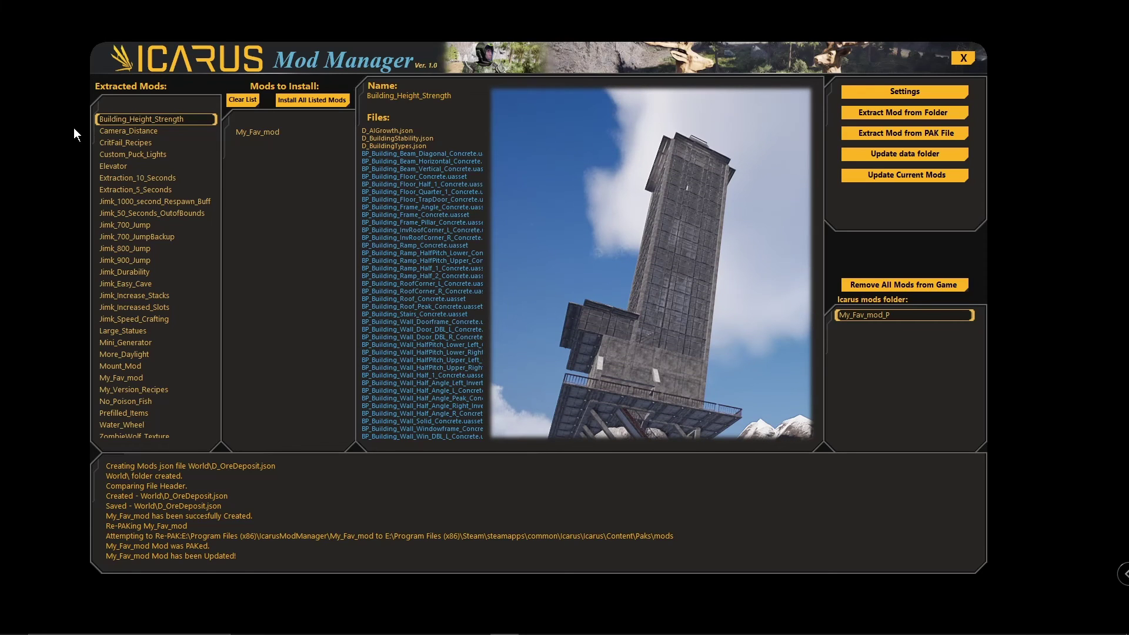
pyautogui.click(128, 131)
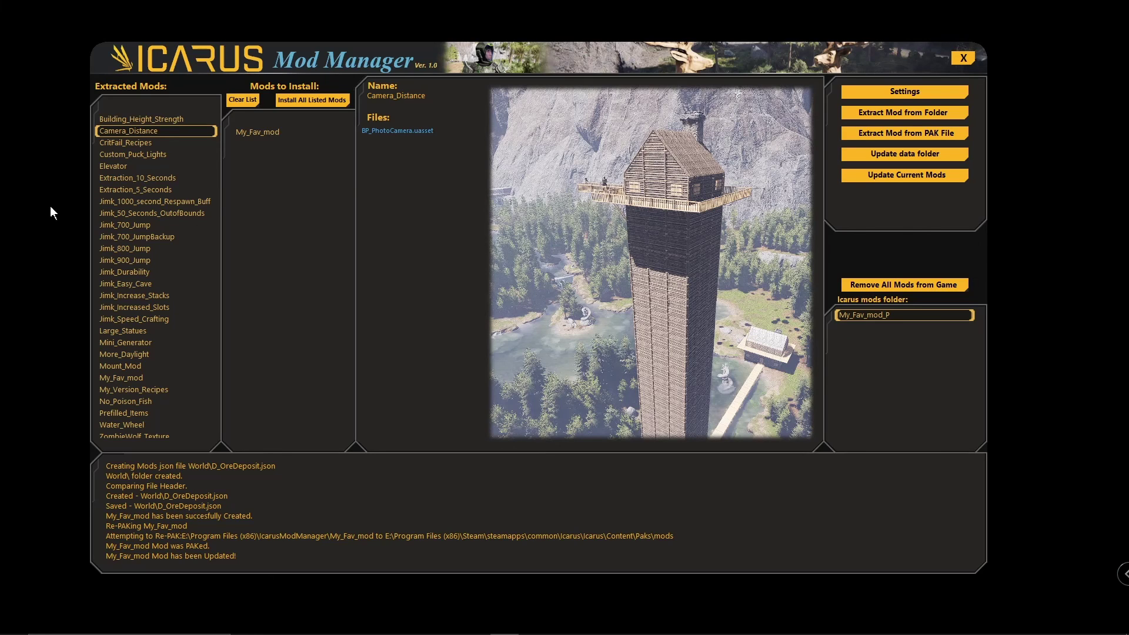
pyautogui.click(133, 145)
pyautogui.click(128, 153)
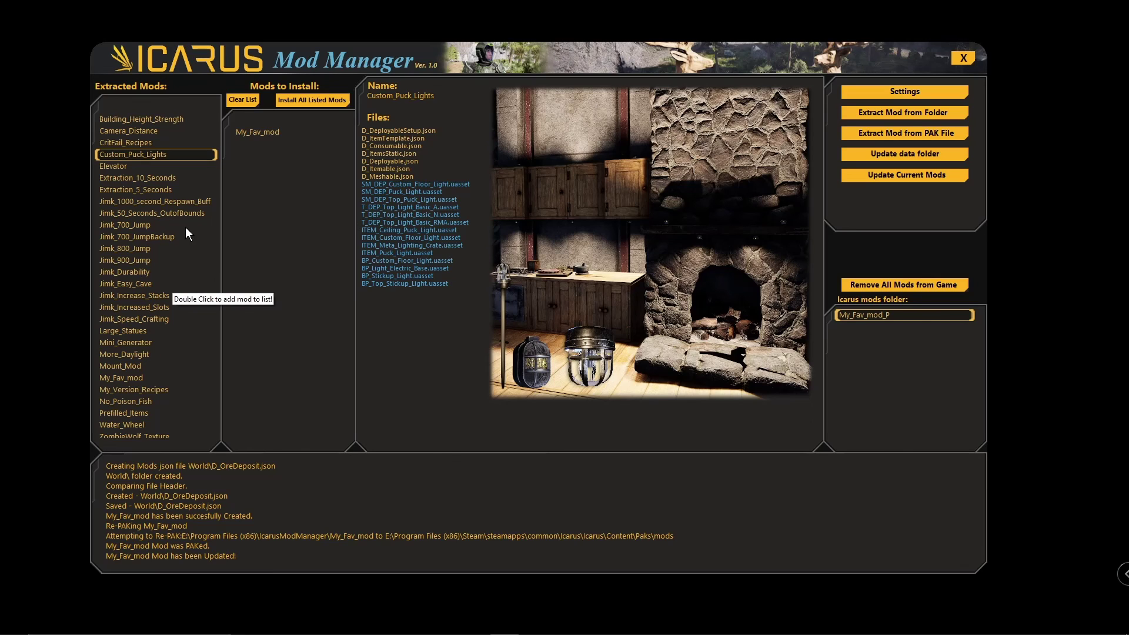
pyautogui.click(135, 236)
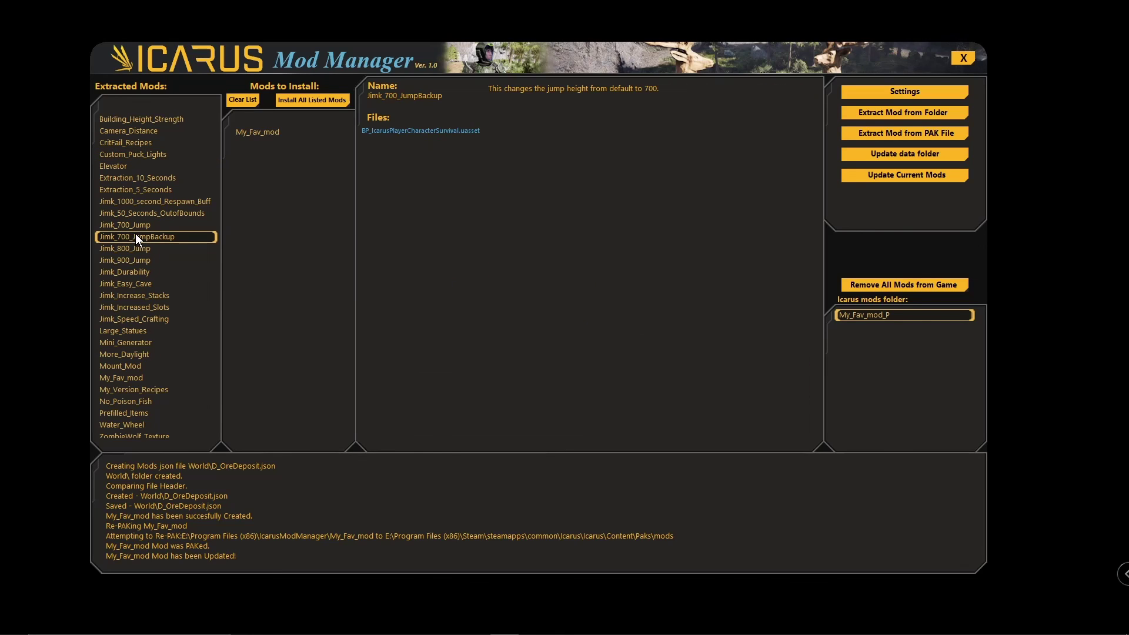
pyautogui.click(128, 225)
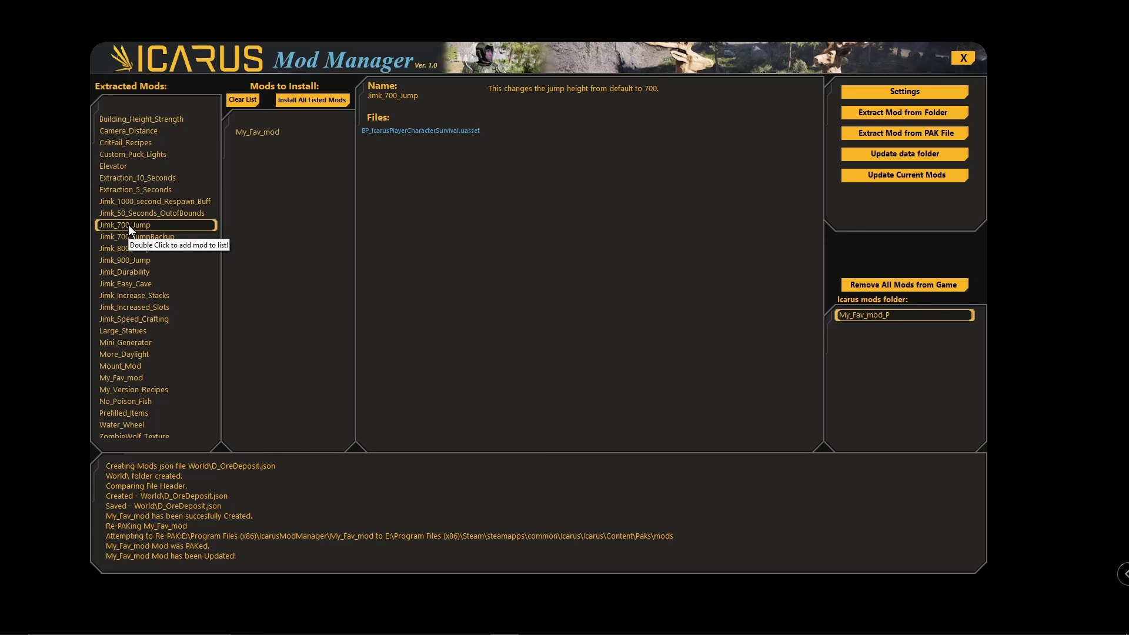
pyautogui.click(126, 248)
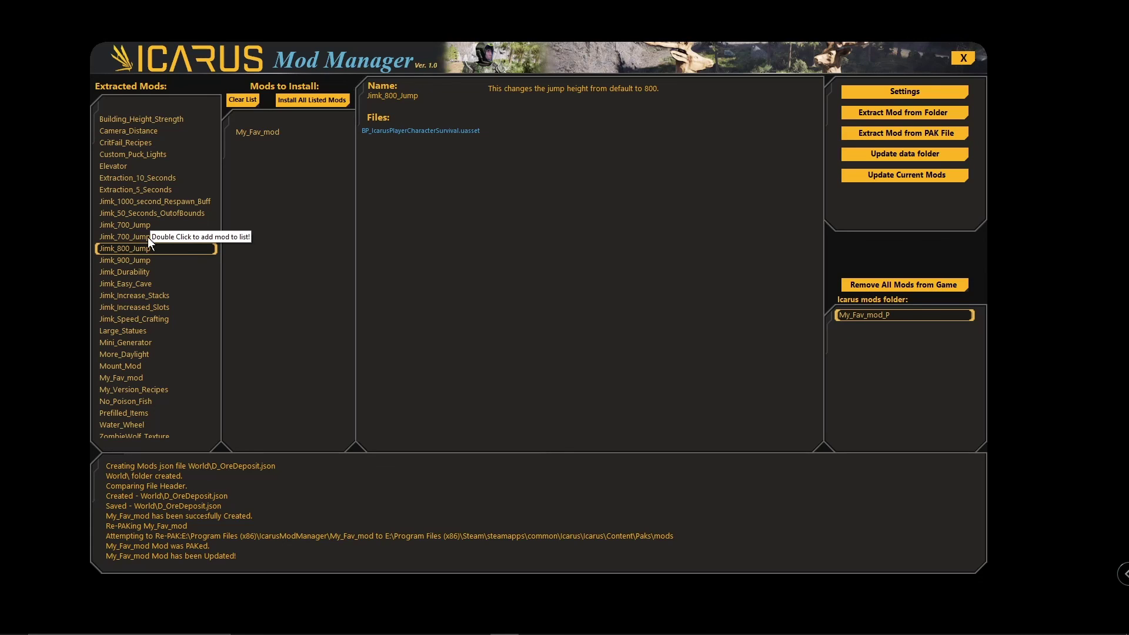
# - Queue Jimk_1000_second_Respawn_Buff, Jimk_700_JumpBackup, Jimk_800_Jump and Jimk_900_Jump behind My_Fav_mod
pyautogui.doubleClick(147, 202)
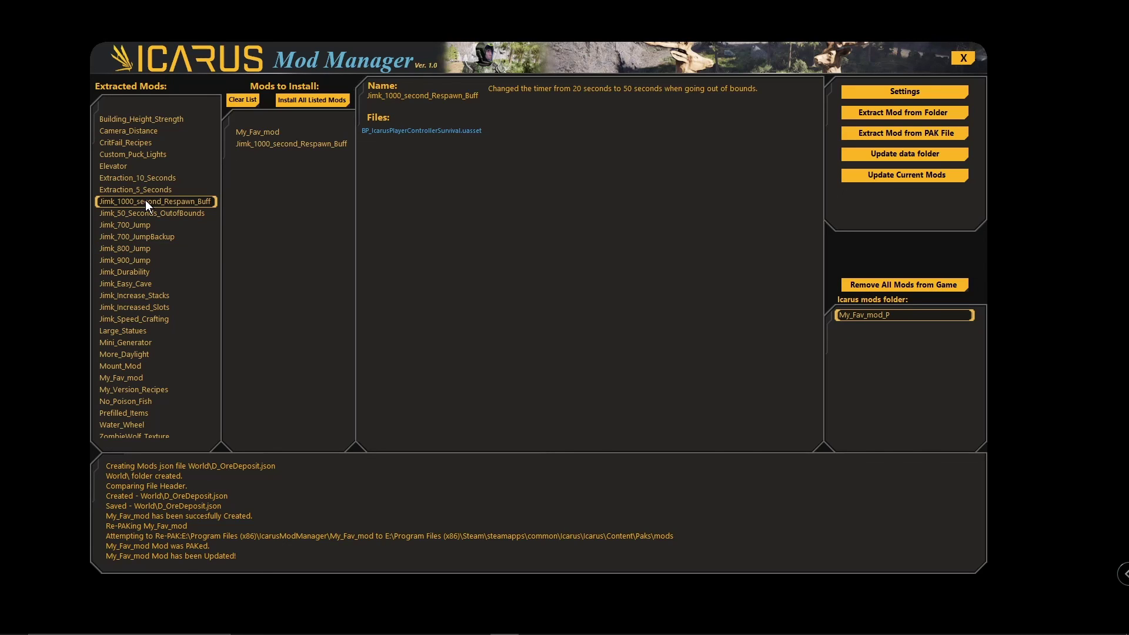
pyautogui.doubleClick(130, 235)
pyautogui.doubleClick(131, 247)
pyautogui.doubleClick(128, 260)
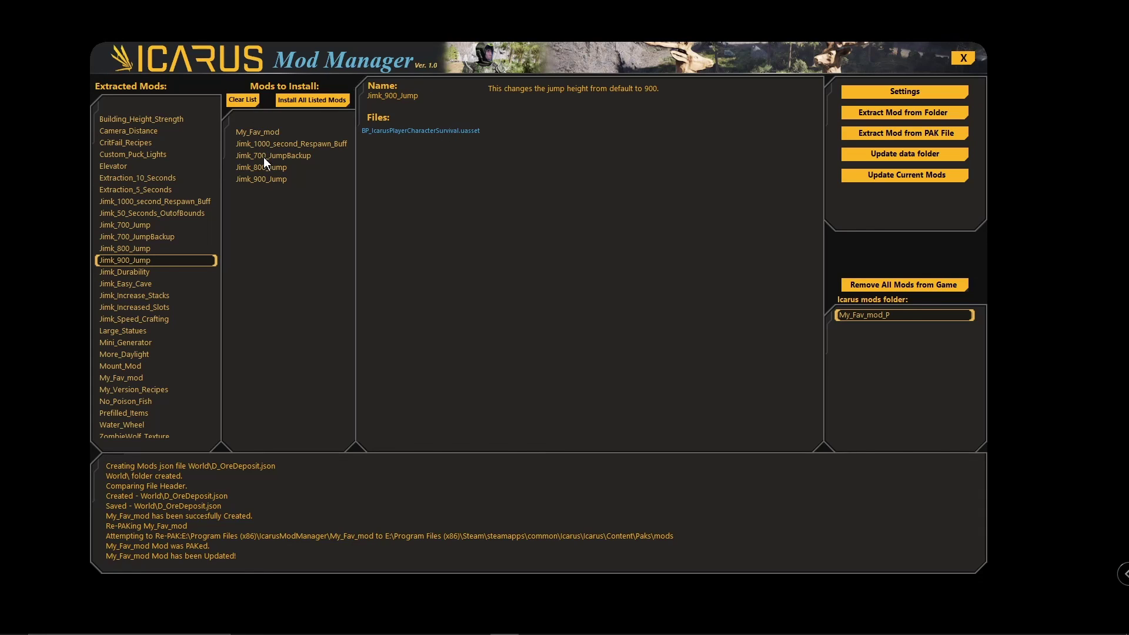
pyautogui.click(261, 182)
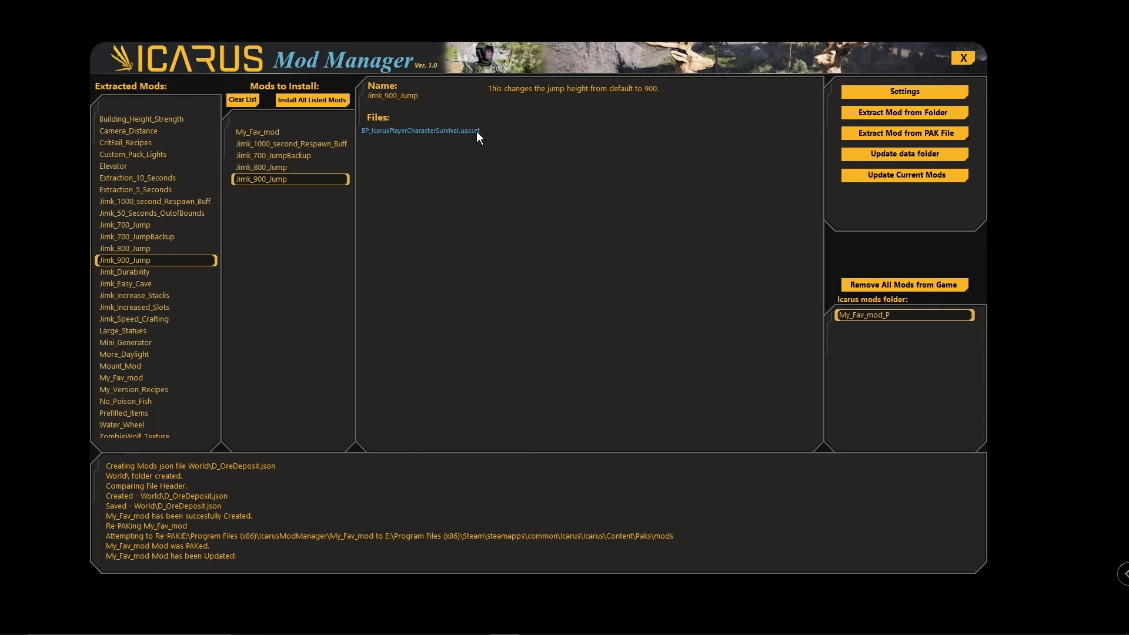
pyautogui.moveTo(531, 55); pyautogui.dragTo(547, 62)
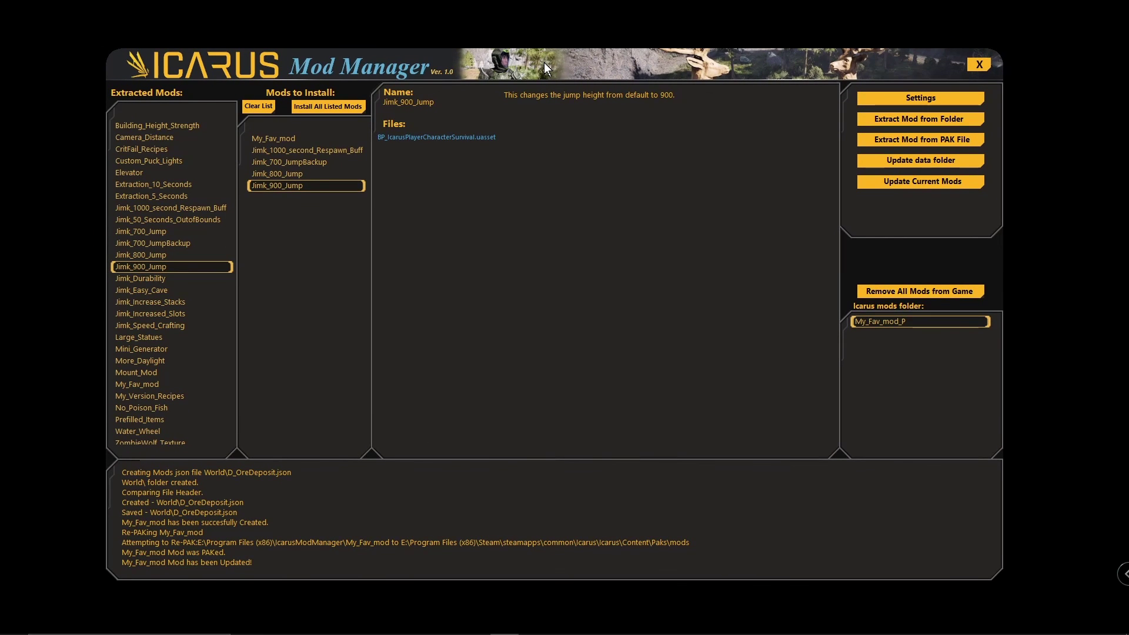